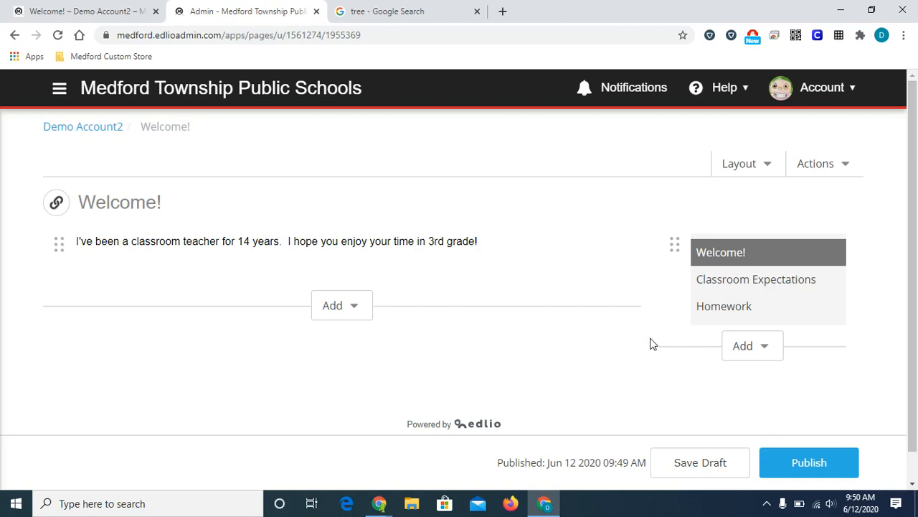
click(505, 243)
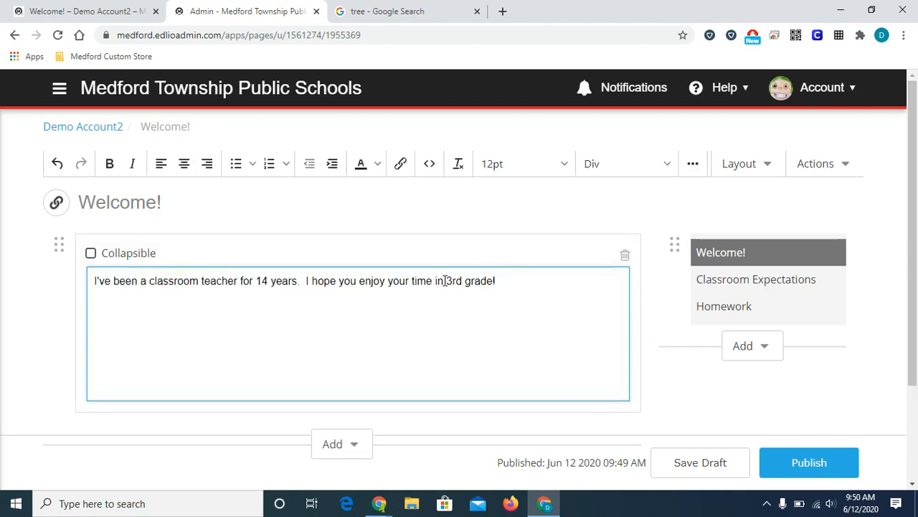
drag(443, 281, 498, 280)
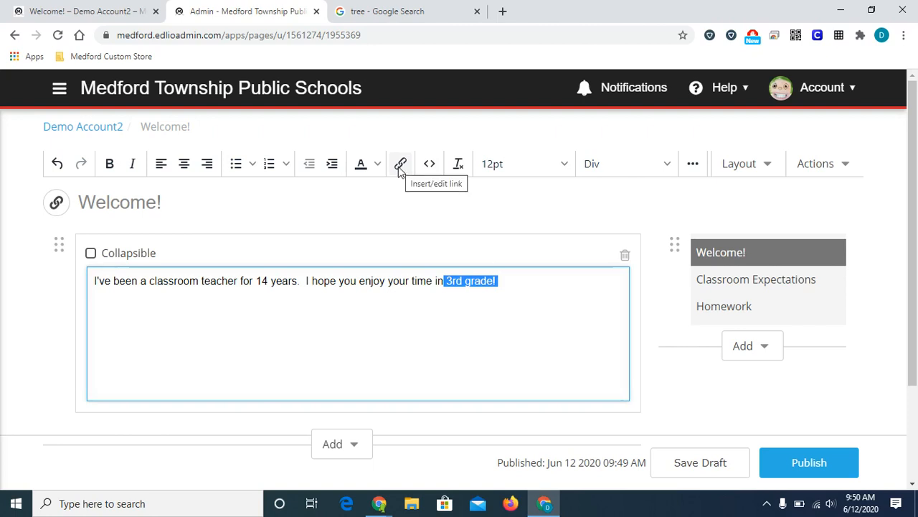
click(533, 283)
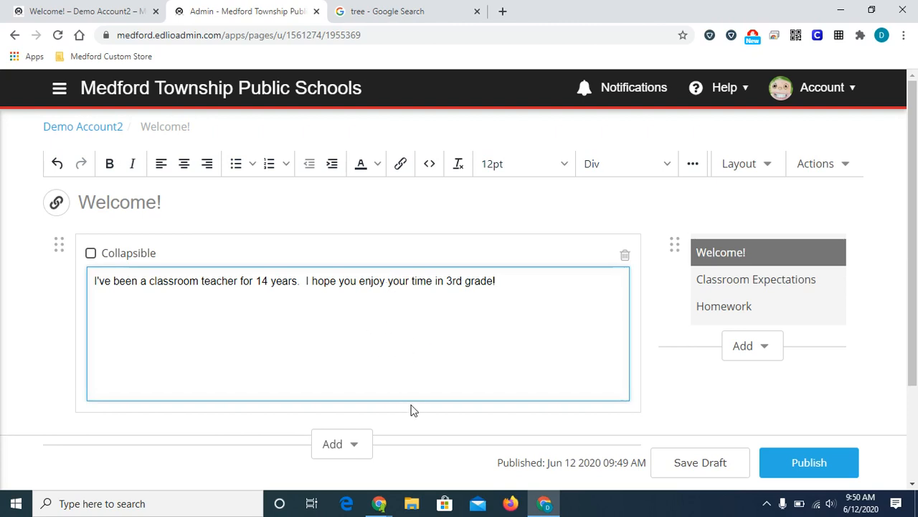
click(438, 425)
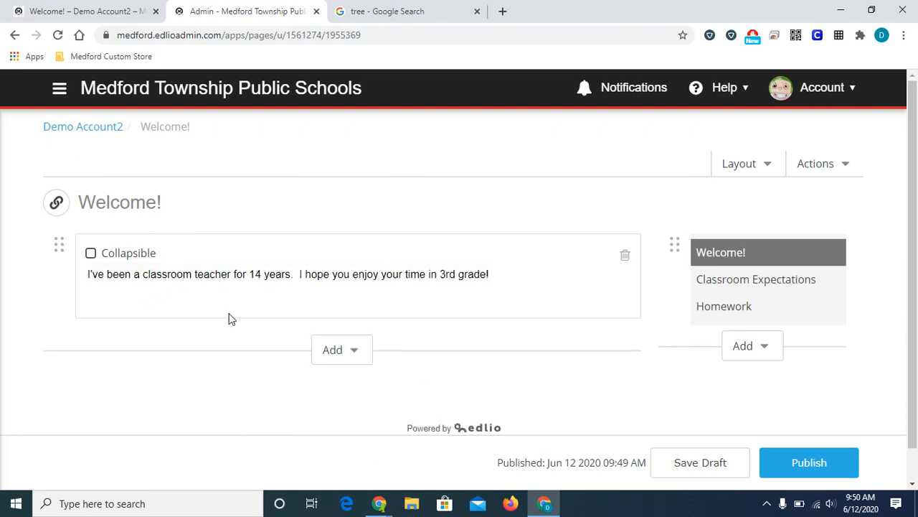
Add a files block below the welcome text and upload the EIE Parent Information PDF from the computer's Downloads folder.
click(352, 355)
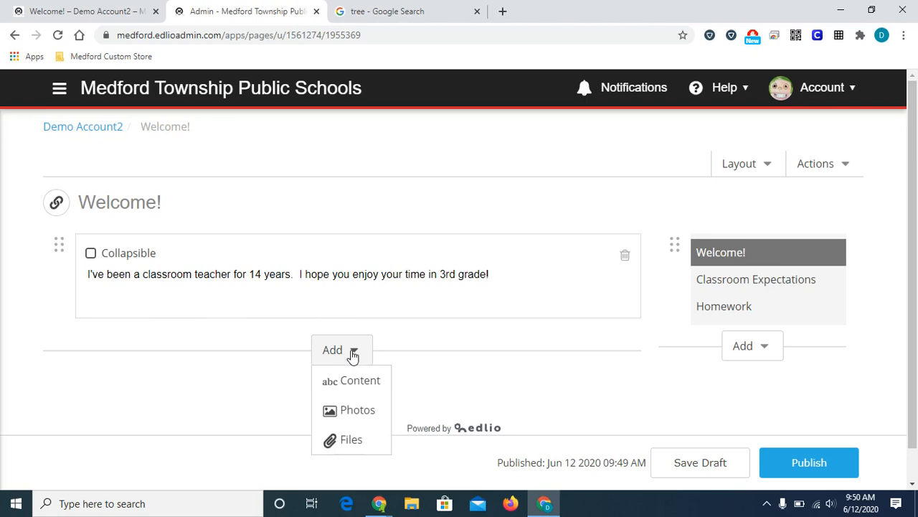
click(334, 445)
scroll(249, 295, down, 2)
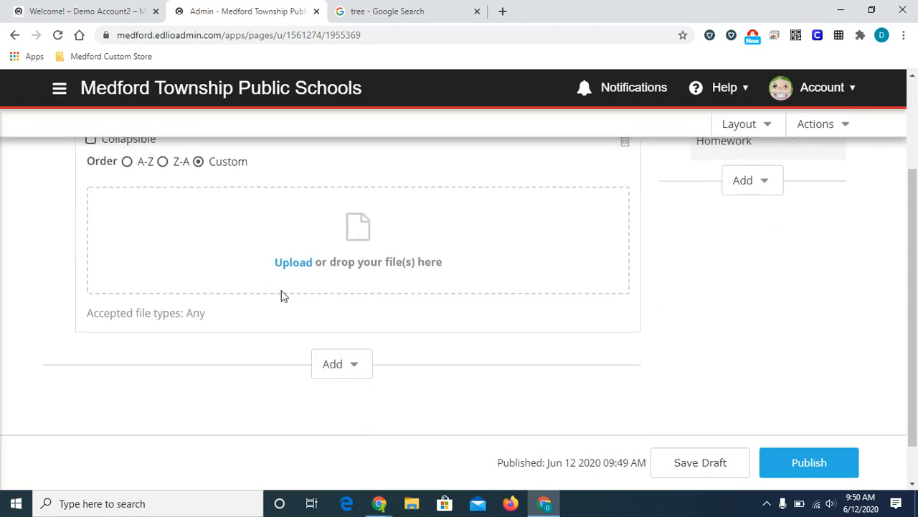
scroll(246, 227, up, 1)
click(292, 337)
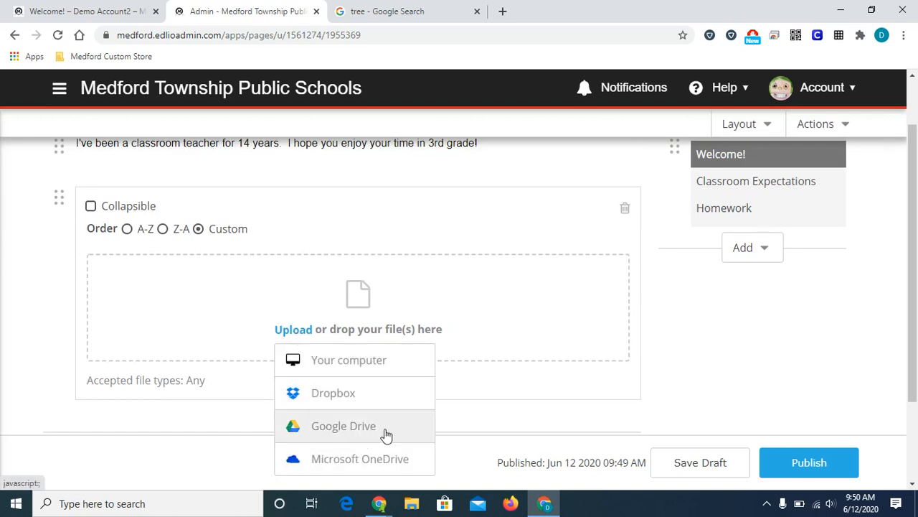
click(369, 361)
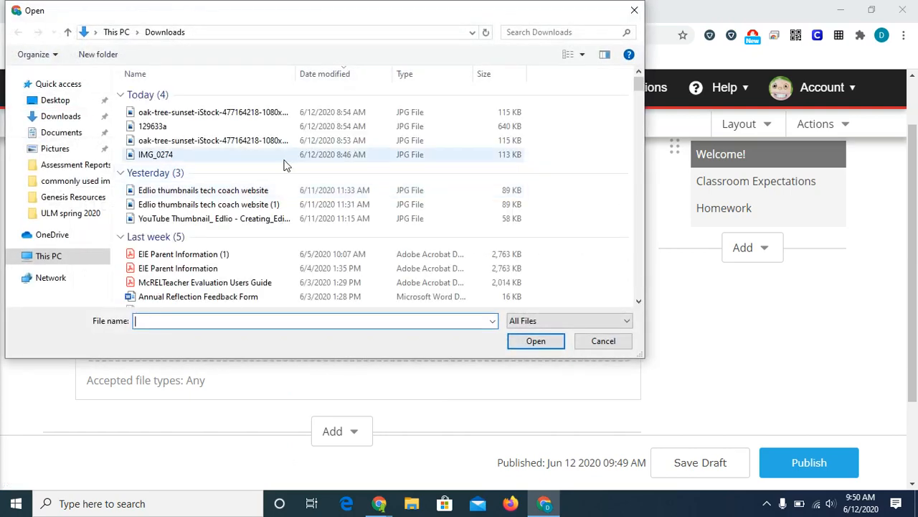
click(200, 268)
click(535, 340)
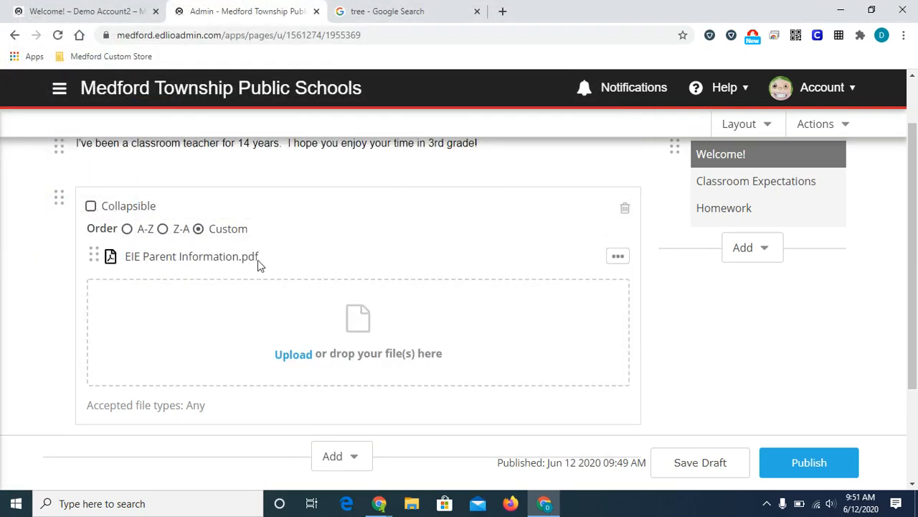
Rename the uploaded EIE Parent Information file to "Please read!".
click(256, 261)
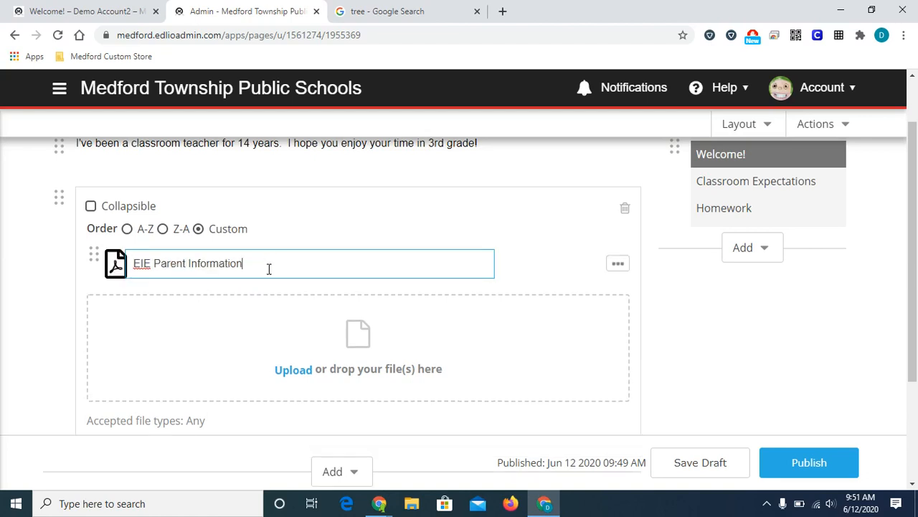
drag(269, 269, 136, 265)
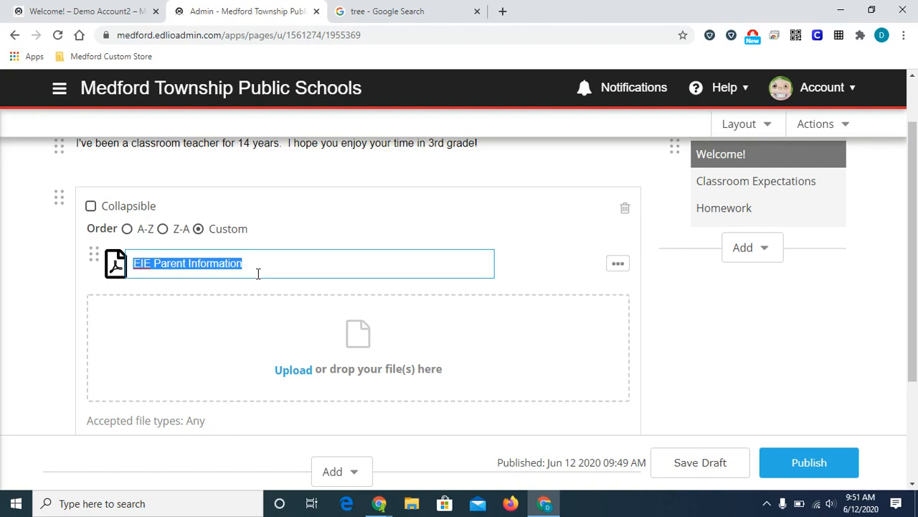
text(Please read pare)
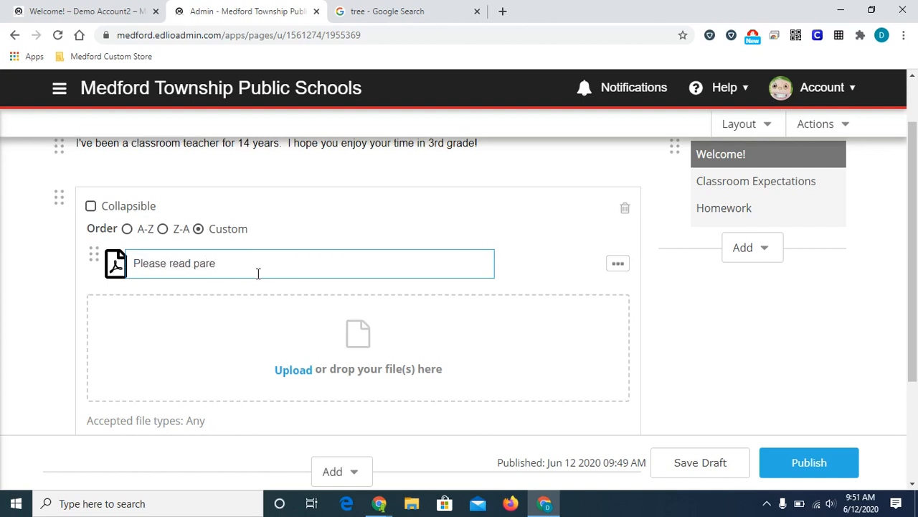
key(BackSpace)
key(BackSpace)
key(BackSpace)
click(508, 268)
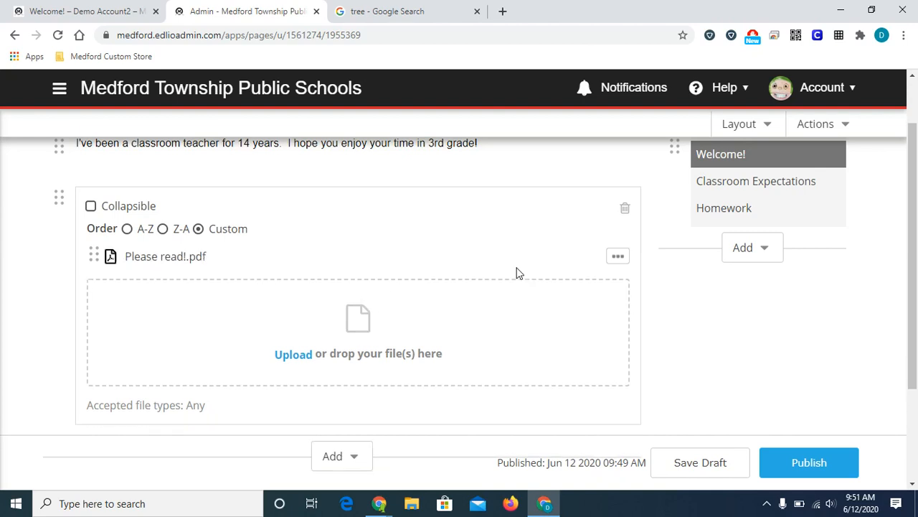
Examine the rename, display, download and delete options of the uploaded file, and close the files block.
click(618, 257)
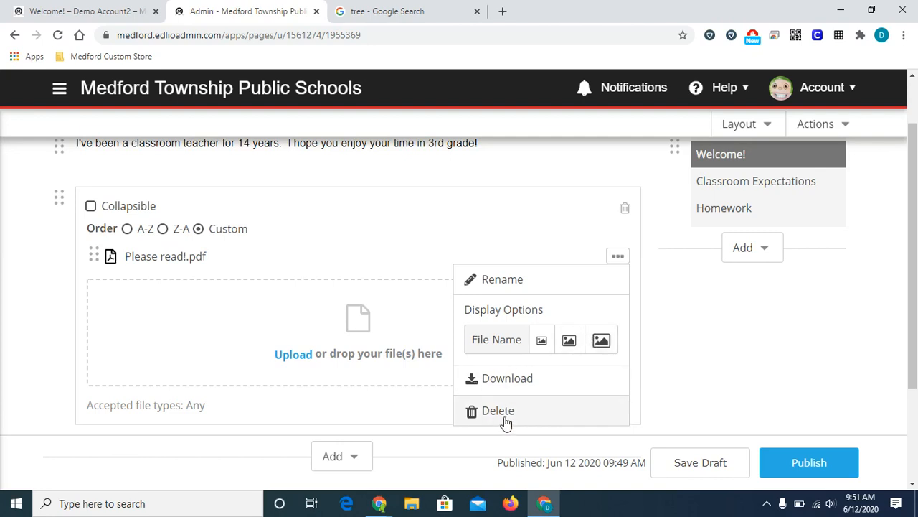
click(308, 260)
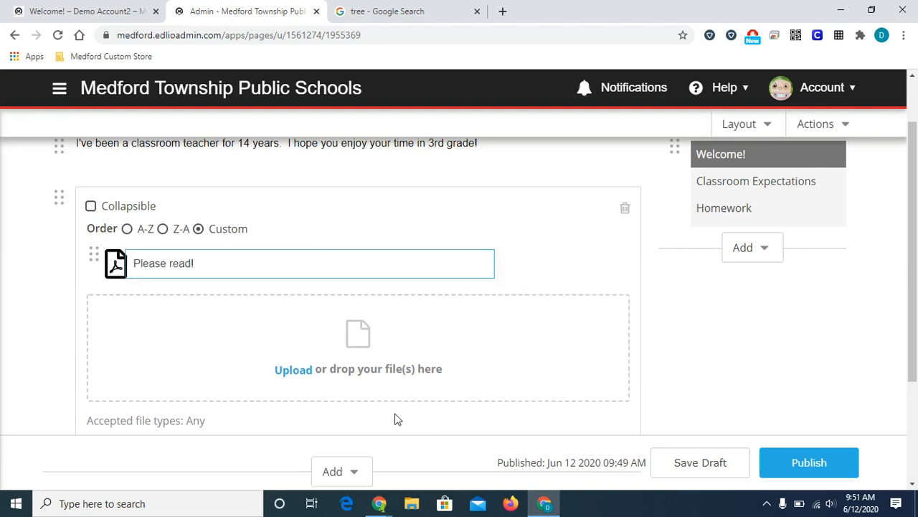
scroll(617, 373, down, 1)
click(656, 347)
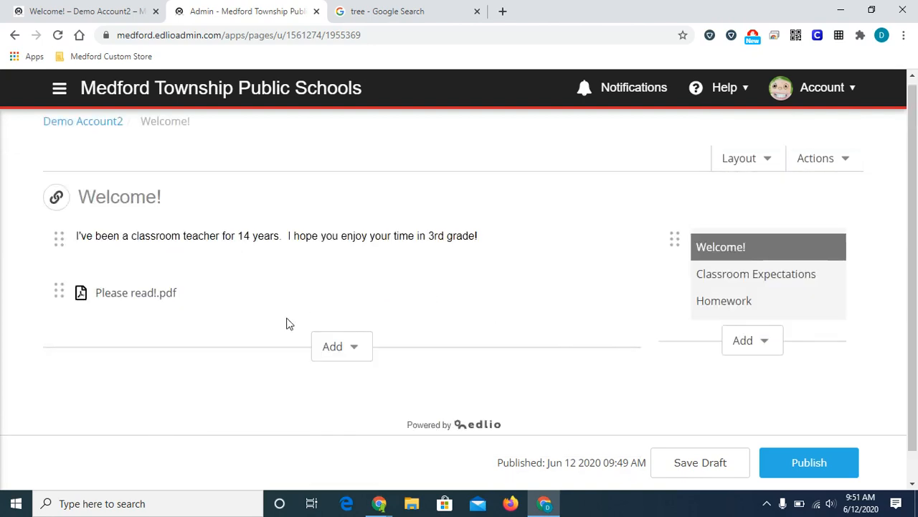
Save the Welcome! page as a draft, publish it, and view the live page.
click(718, 465)
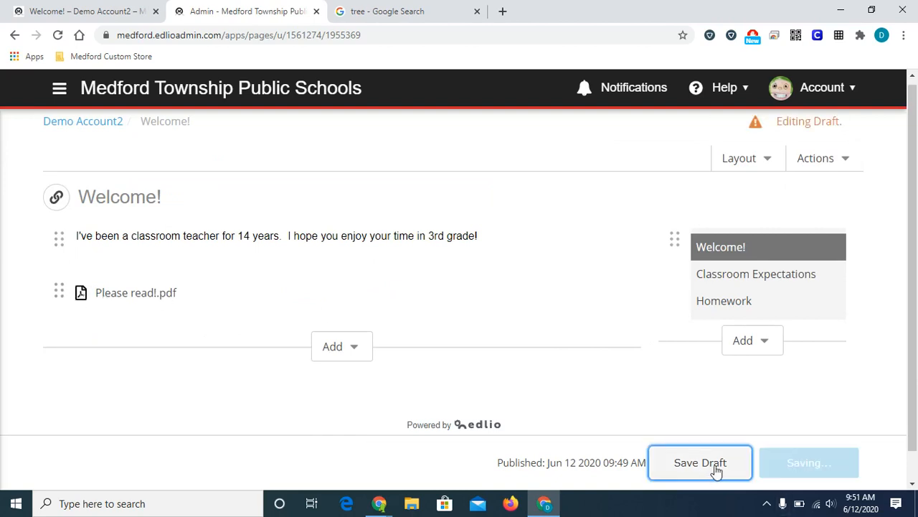
click(809, 467)
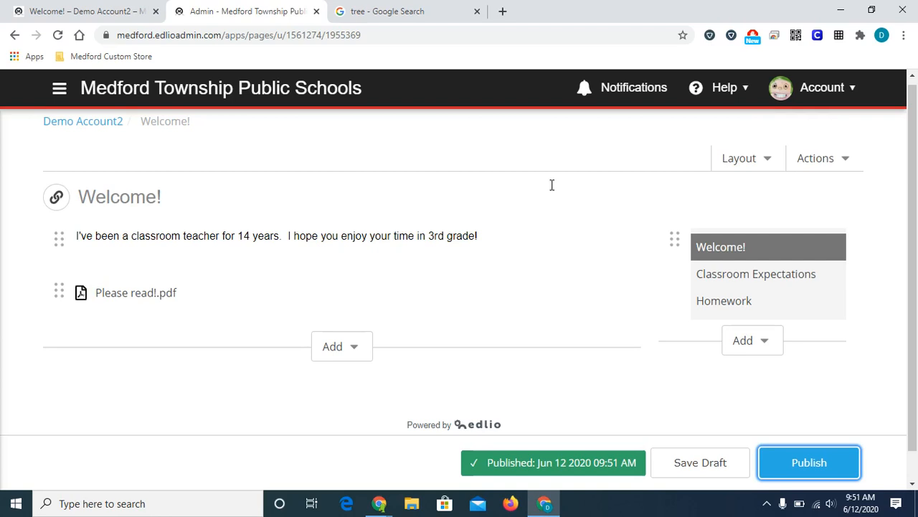
click(129, 12)
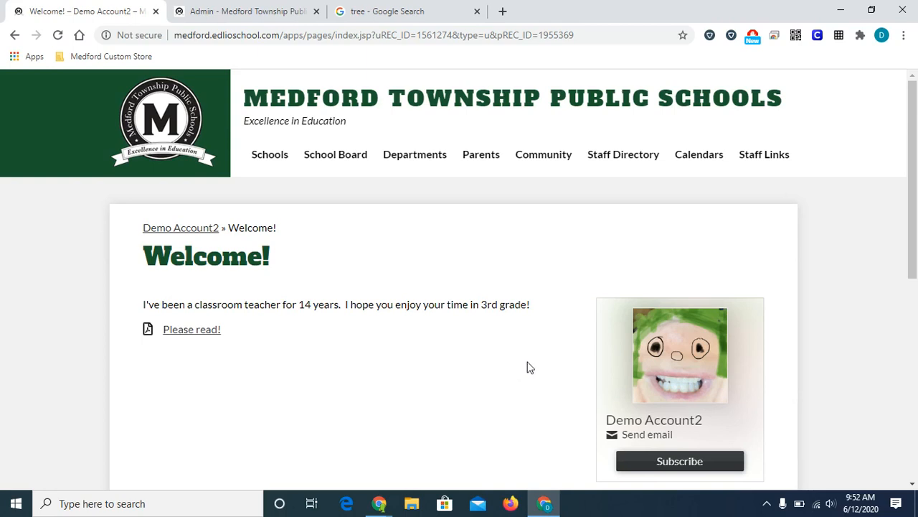
Copy the large sunset tree image from the Google results and paste it beneath the sentence in the Welcome! text block.
click(206, 11)
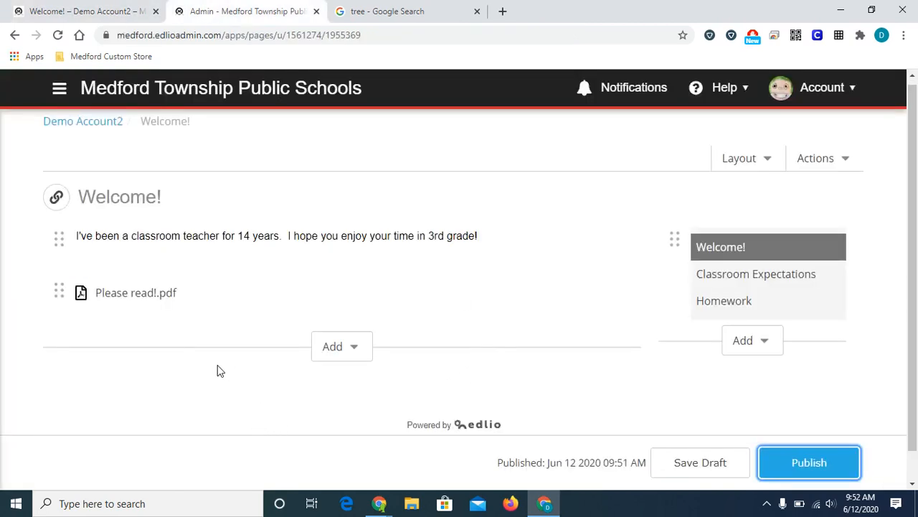
click(488, 238)
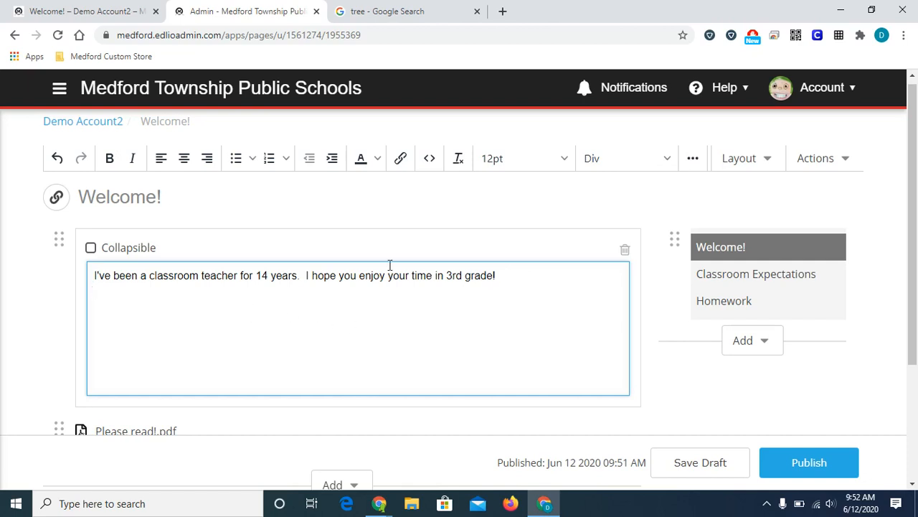
click(380, 11)
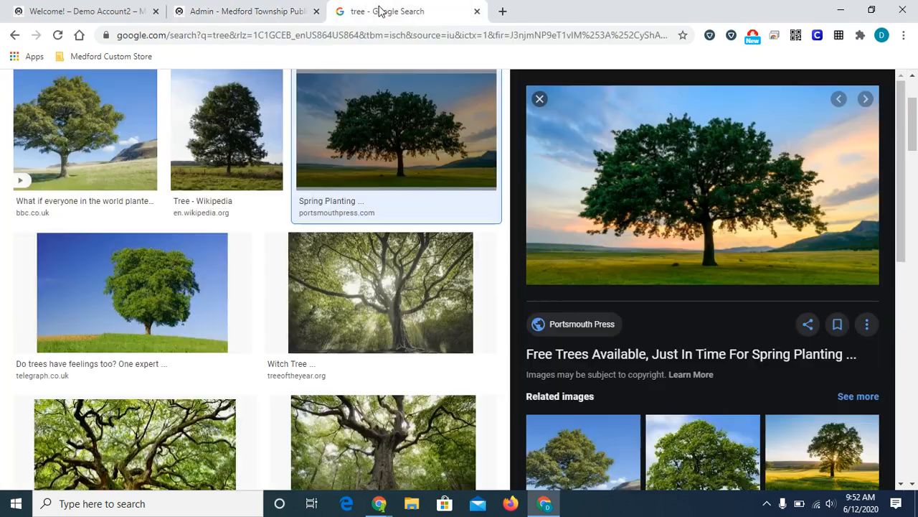
right_click(681, 189)
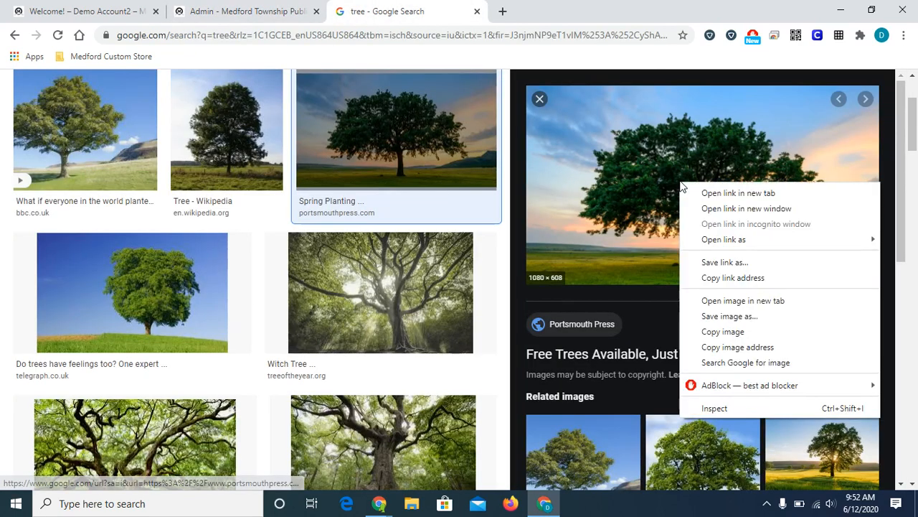
click(736, 333)
click(83, 11)
click(244, 11)
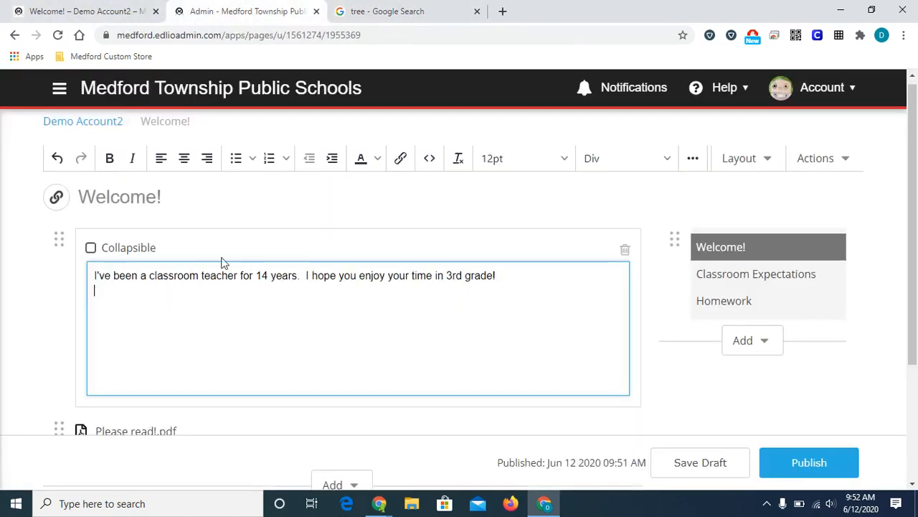
key(ctrl+v)
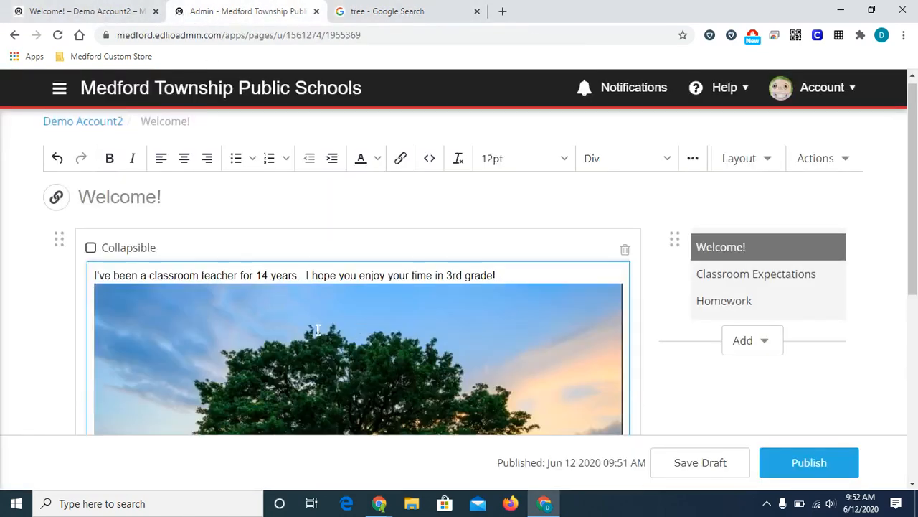
Delete the pasted tree image from the Welcome! text block.
click(407, 343)
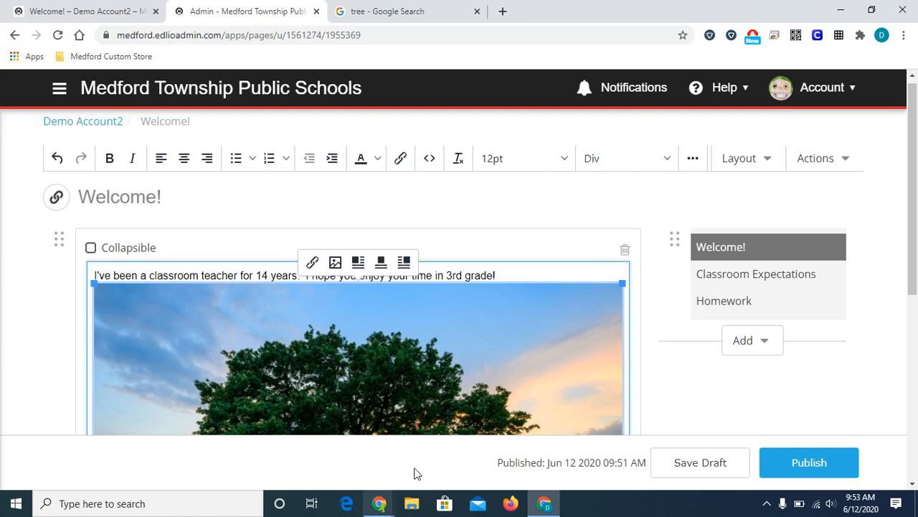
scroll(332, 332, down, 3)
scroll(407, 350, down, 2)
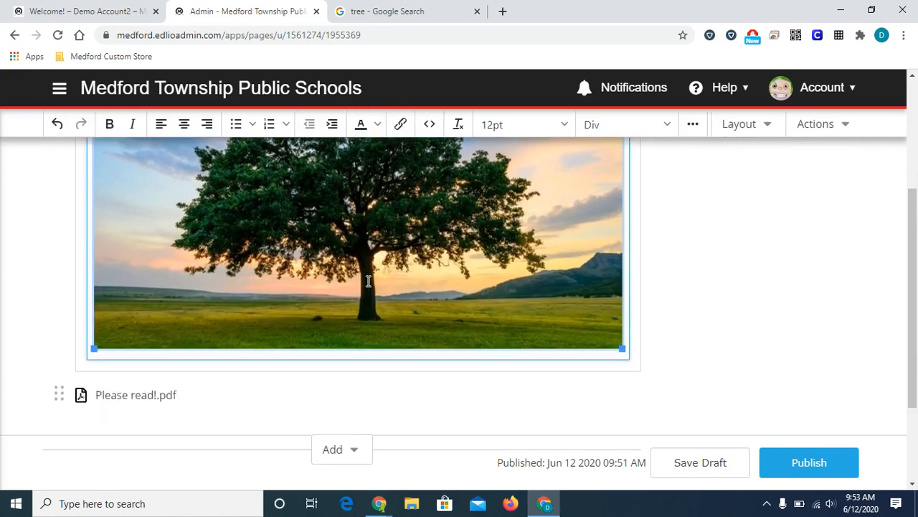
scroll(402, 352, up, 5)
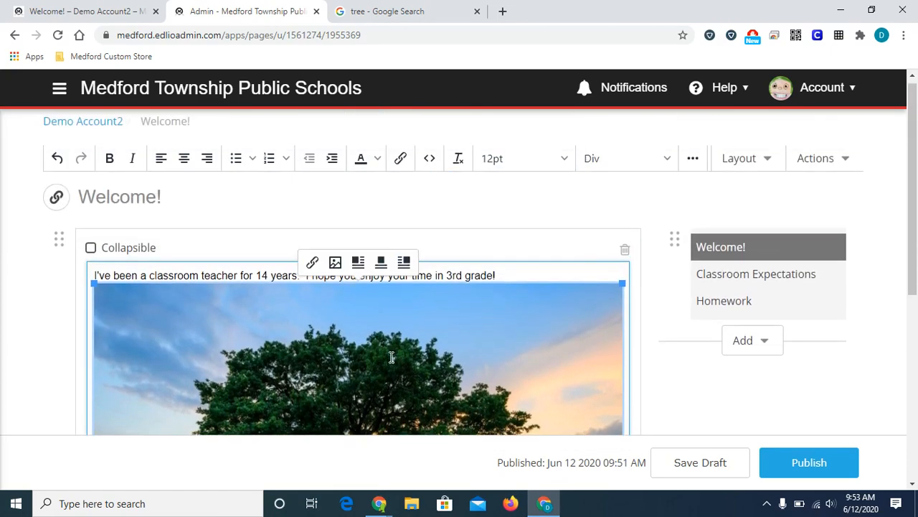
key(Delete)
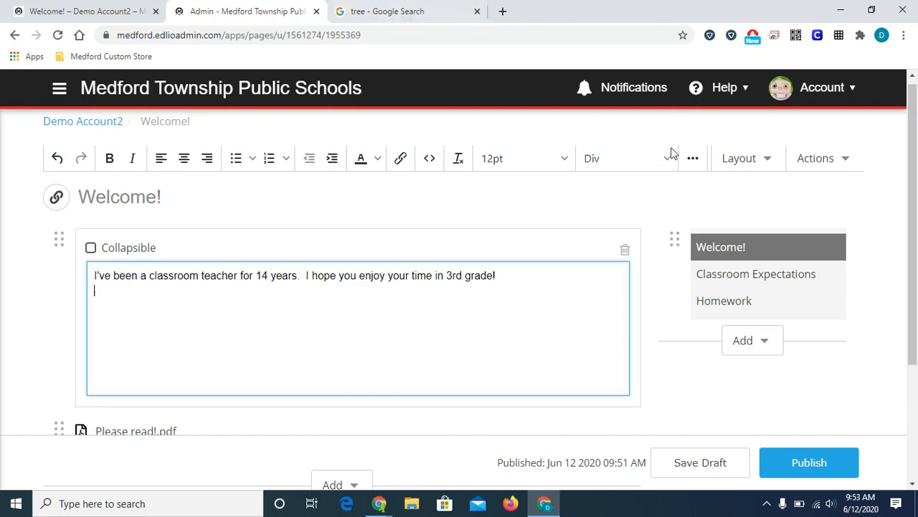
Switch to the Google tree search and copy the image address of the large sunset tree picture.
click(402, 16)
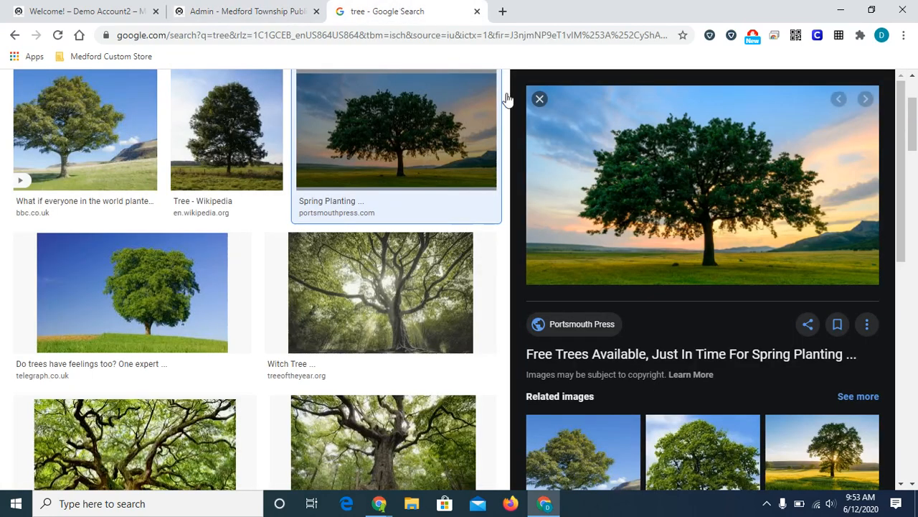
right_click(715, 206)
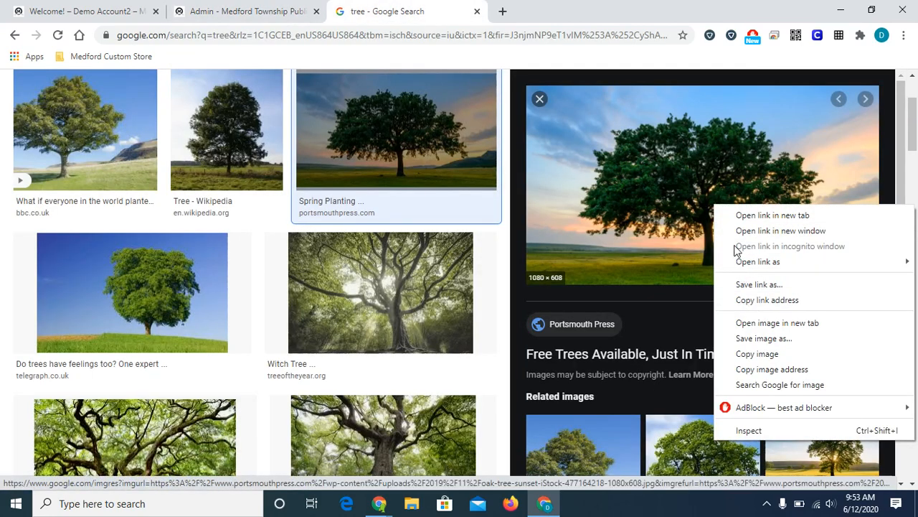
click(794, 370)
Return to the Welcome! page editor, start an image insertion beneath the sentence, and paste the copied image address as its source.
click(264, 13)
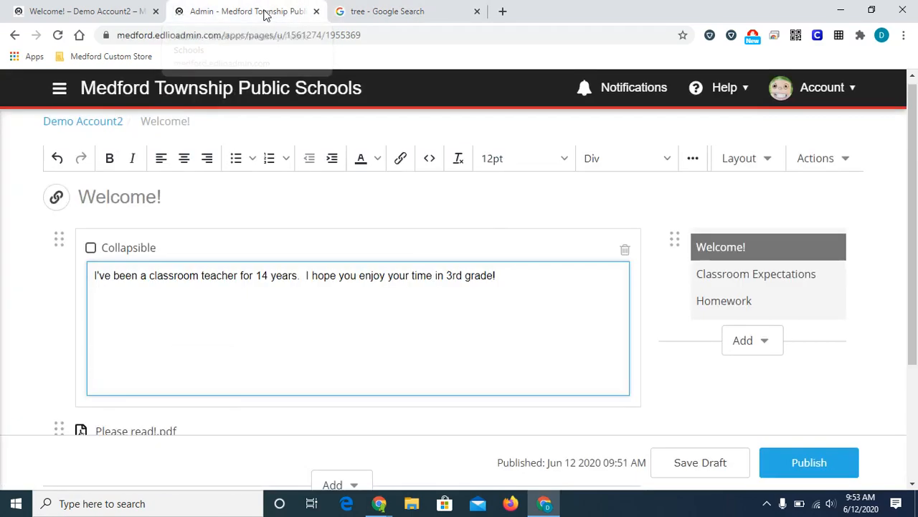
click(314, 297)
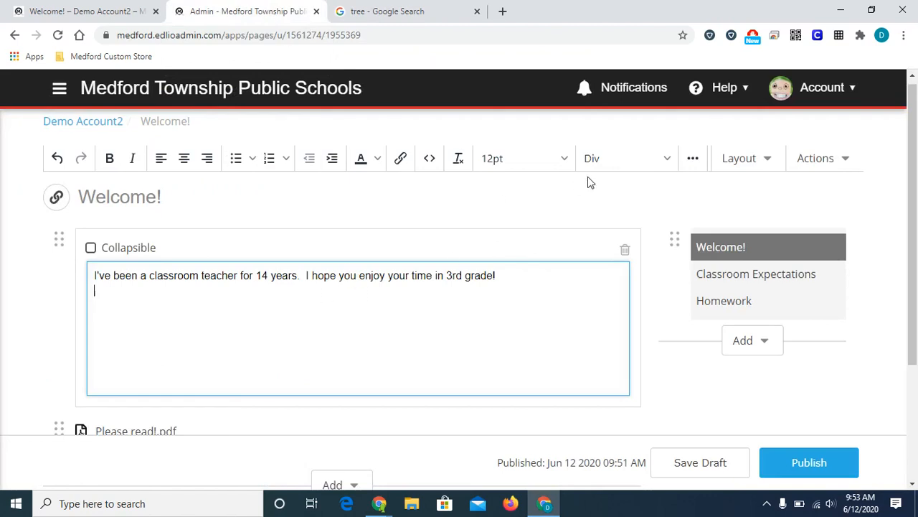
click(693, 159)
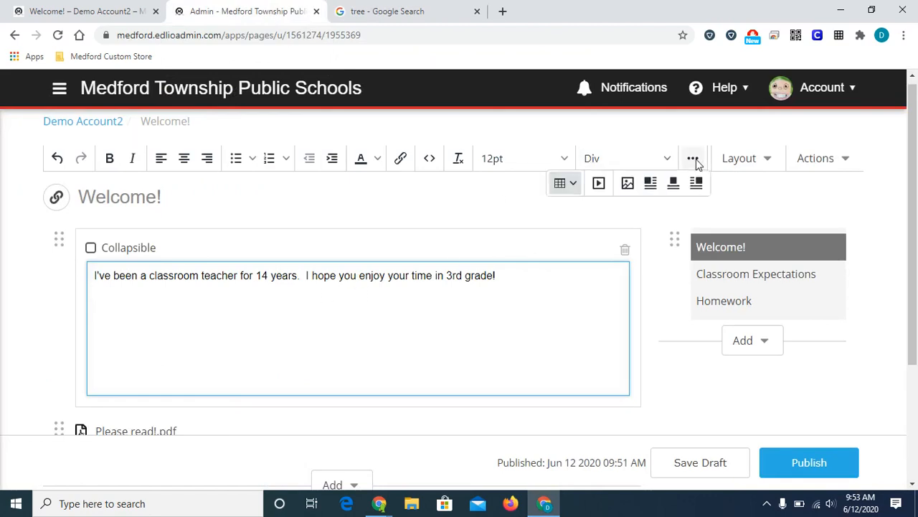
click(628, 184)
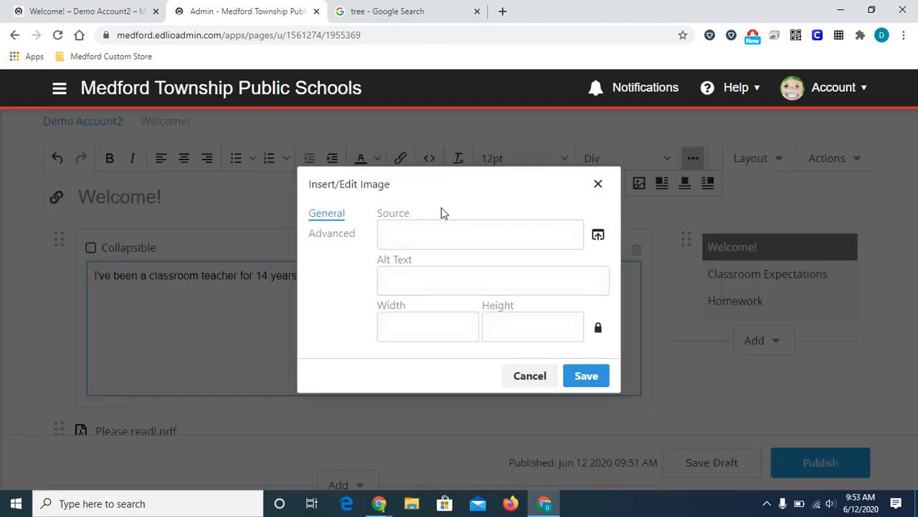
click(416, 233)
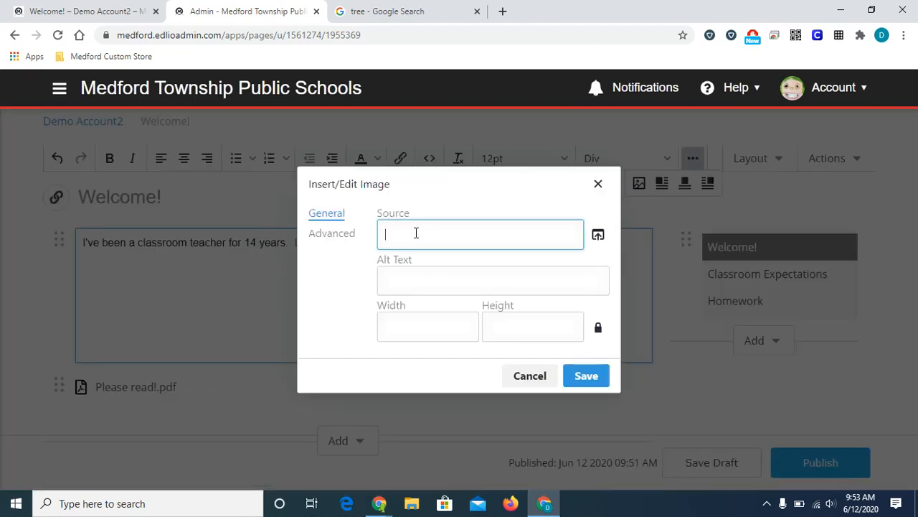
right_click(417, 237)
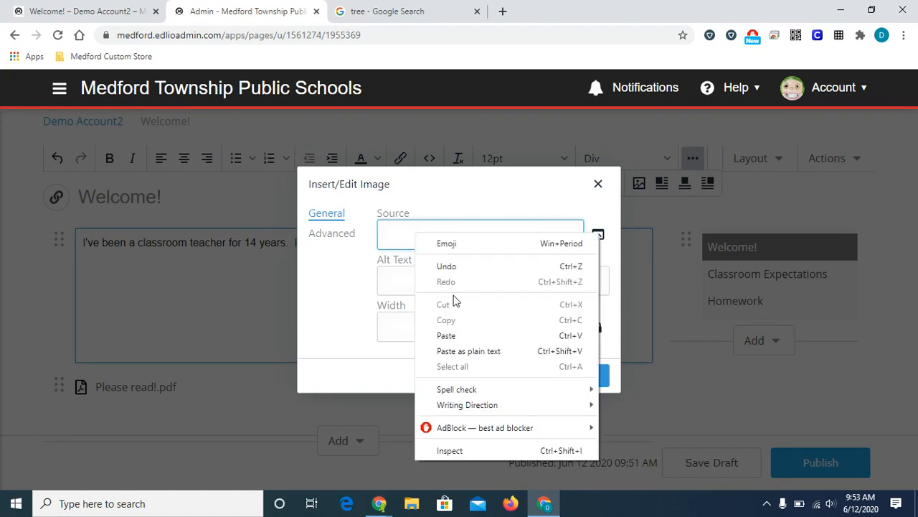
click(456, 335)
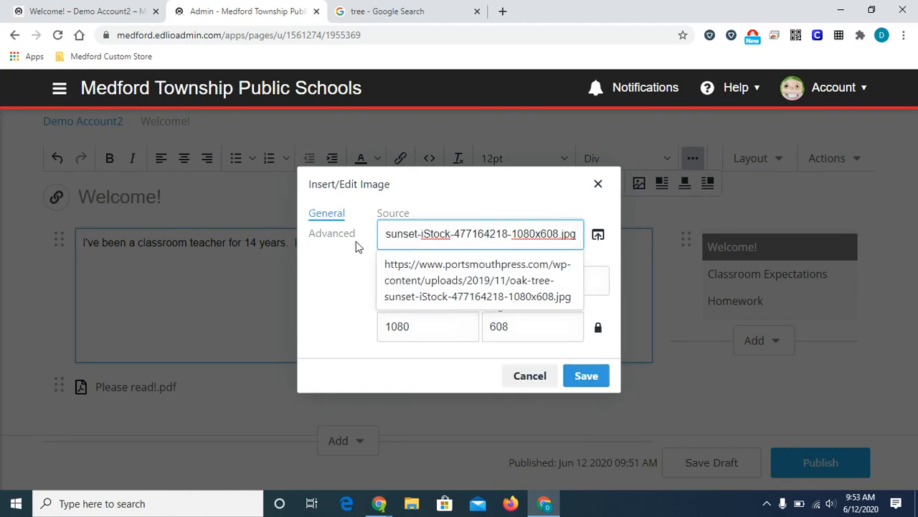
click(322, 284)
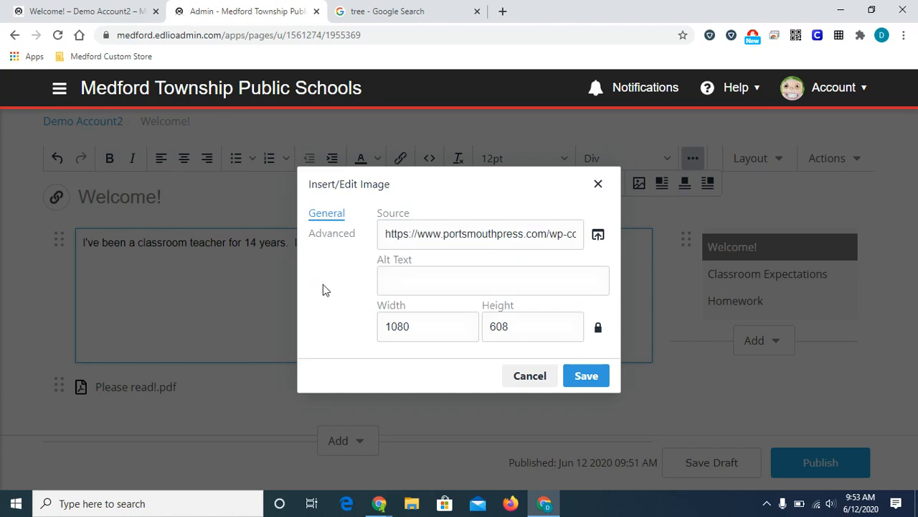
Insert the image with the alt text "tree" and shrink it to about half its displayed width.
click(419, 280)
text(tr)
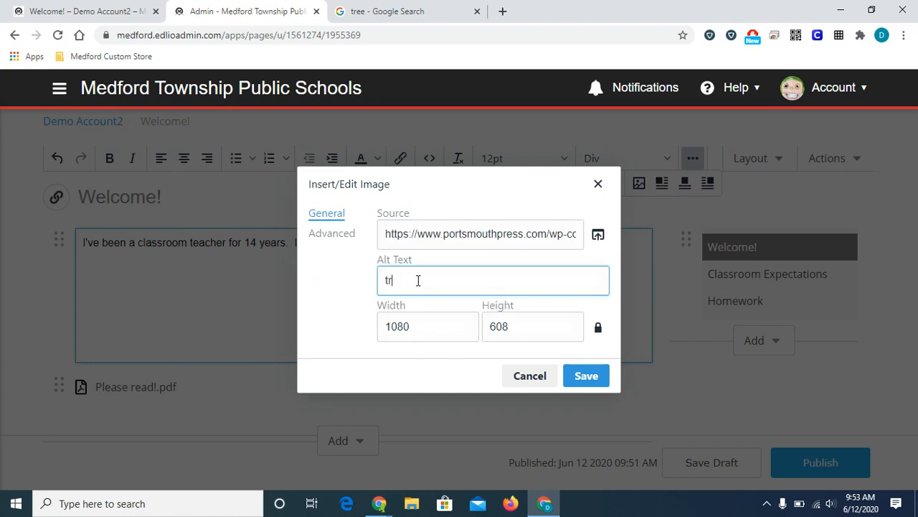
text(ee)
click(581, 383)
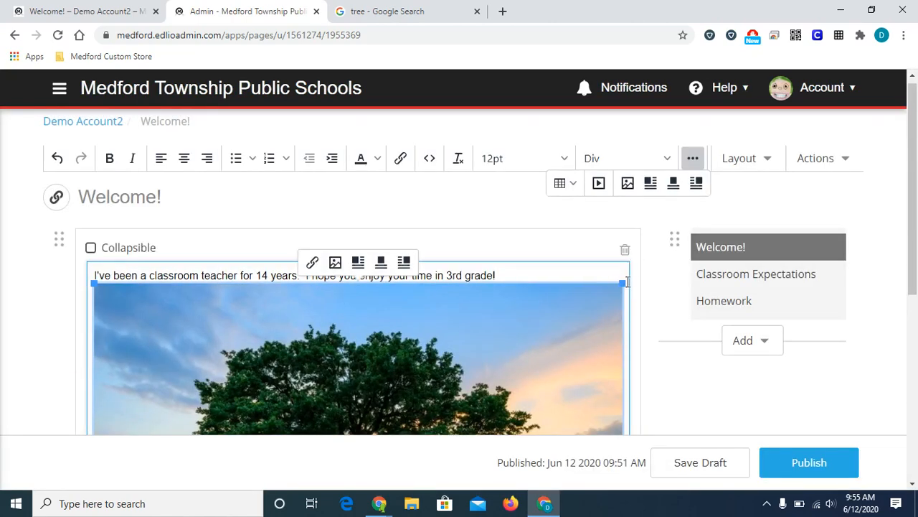
drag(622, 283, 347, 352)
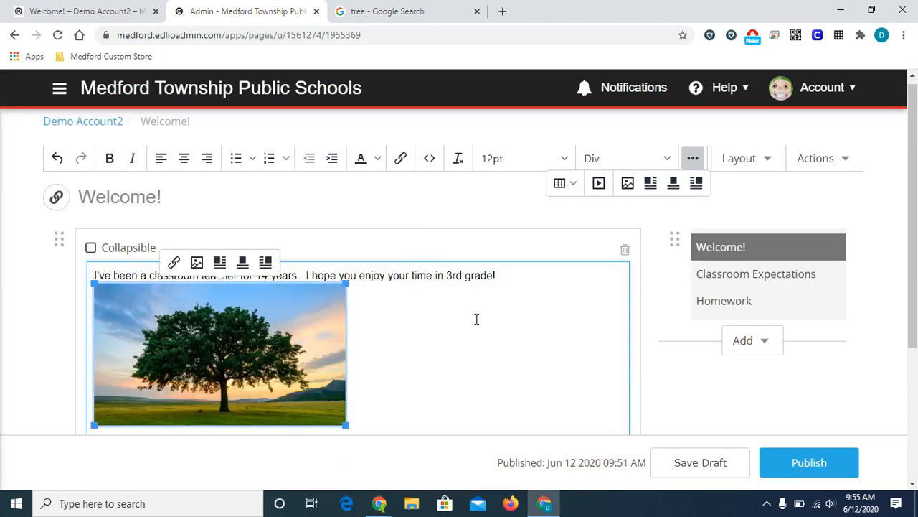
click(429, 373)
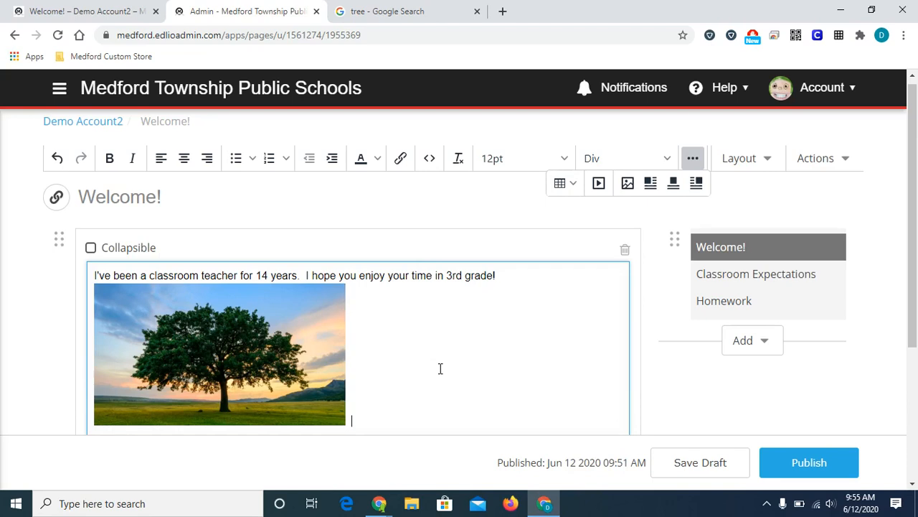
click(628, 184)
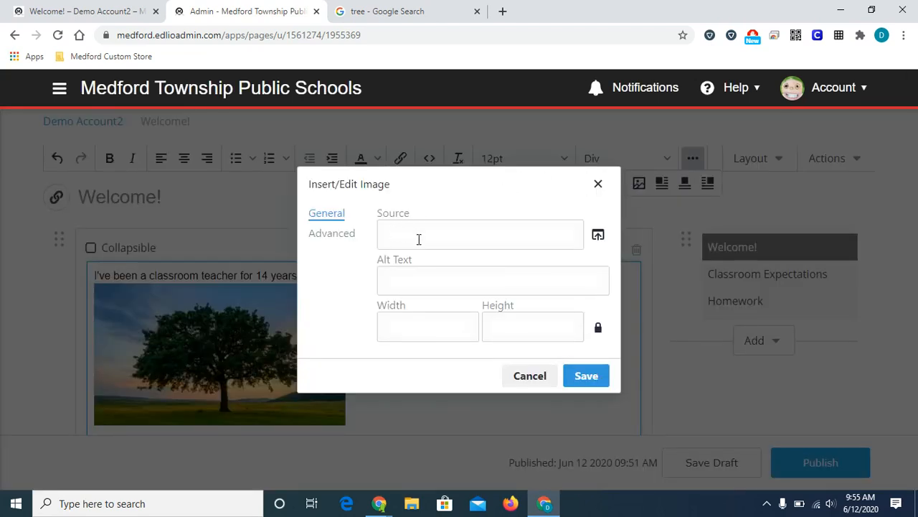
click(599, 236)
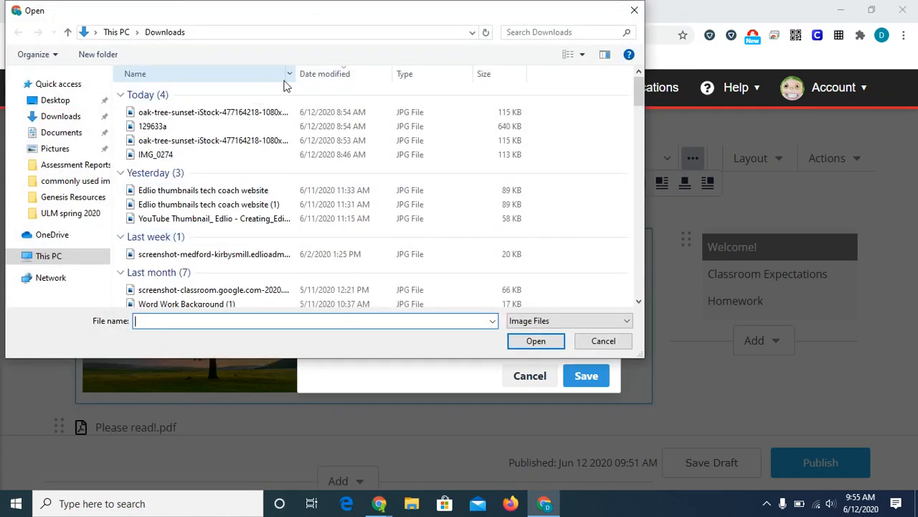
click(635, 10)
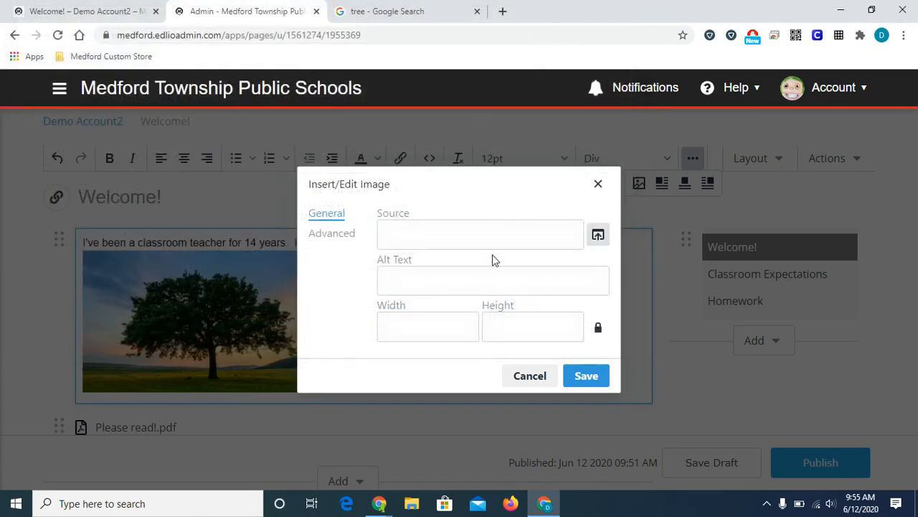
click(599, 186)
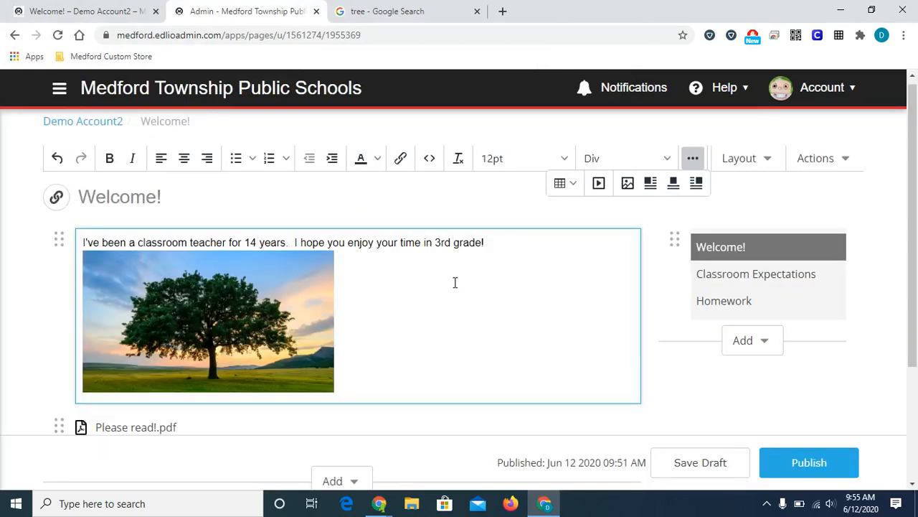
click(561, 330)
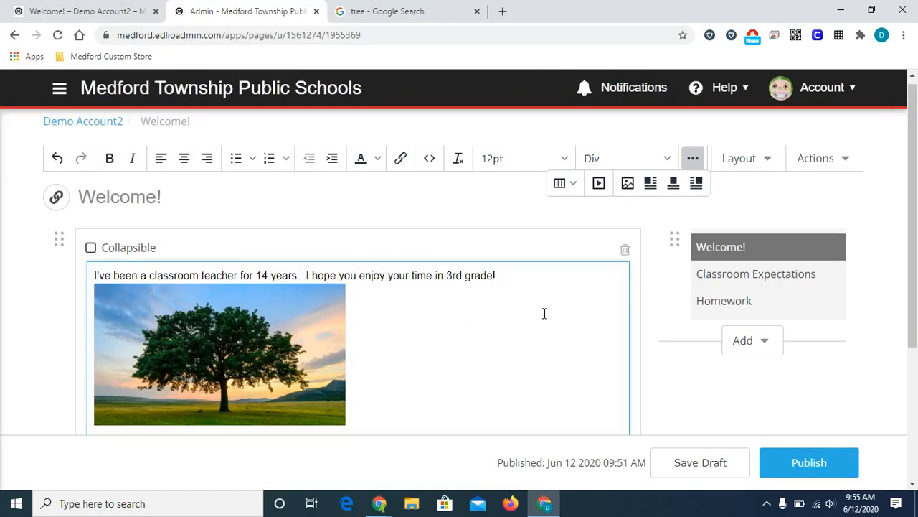
Add a Photos block to the page beneath the Please read!.pdf file.
scroll(536, 303, down, 2)
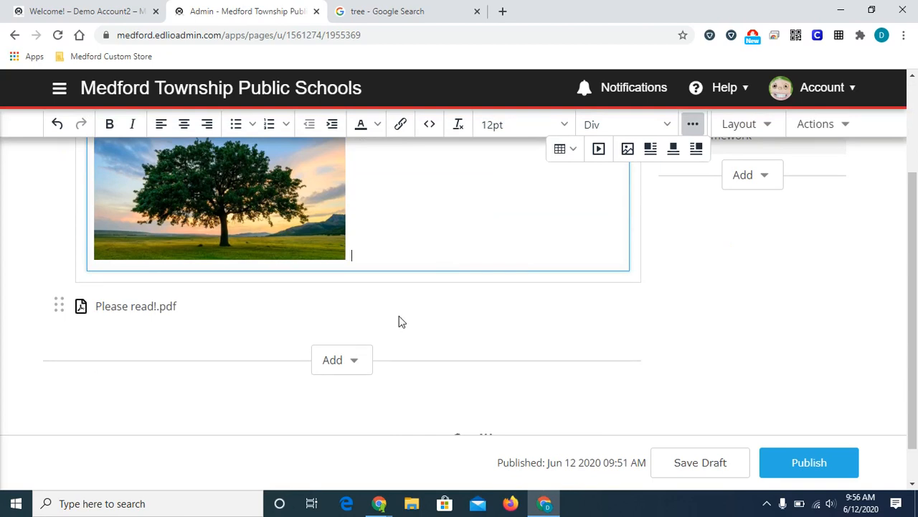
scroll(400, 322, down, 2)
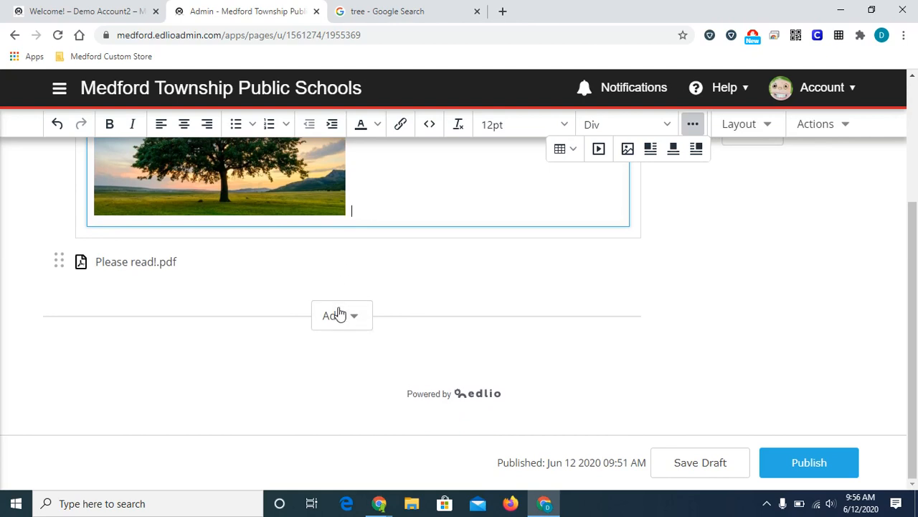
click(354, 317)
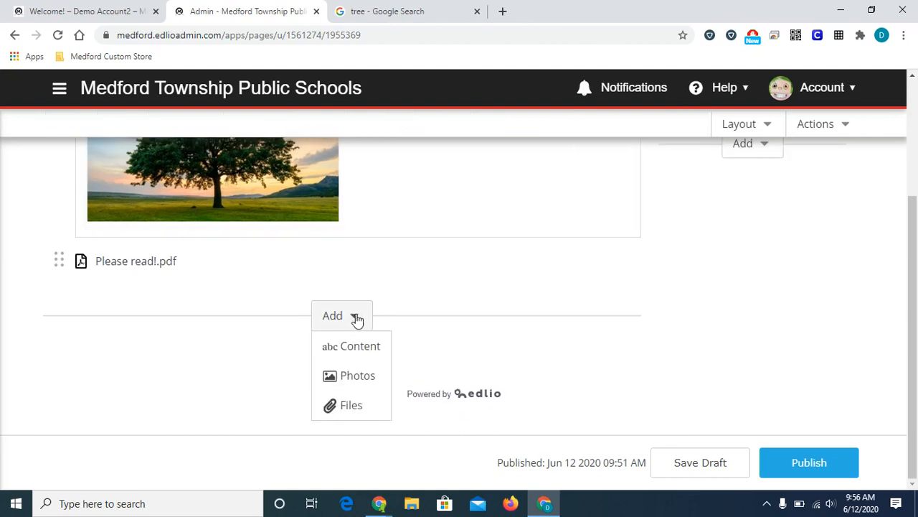
click(358, 377)
scroll(486, 267, down, 2)
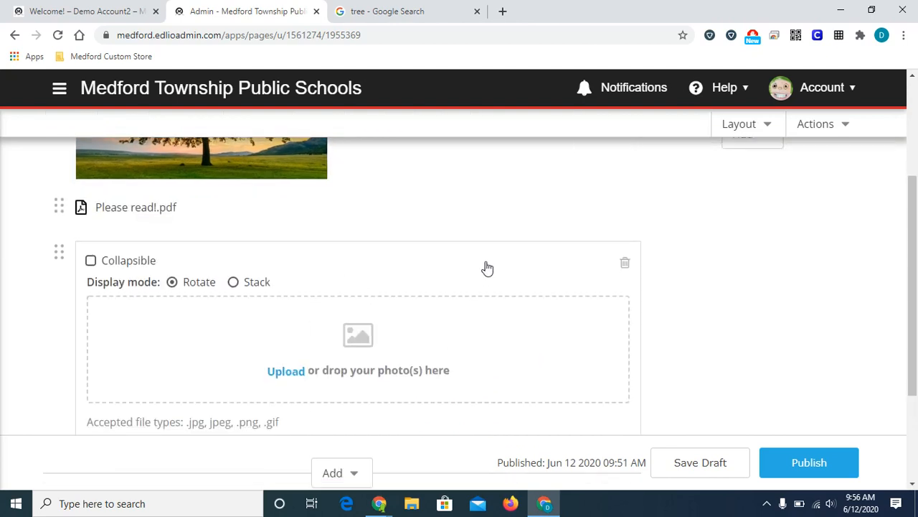
Upload 129633a.jpg and the two oak-tree-sunset images from Google Drive into the new Photos block.
click(300, 312)
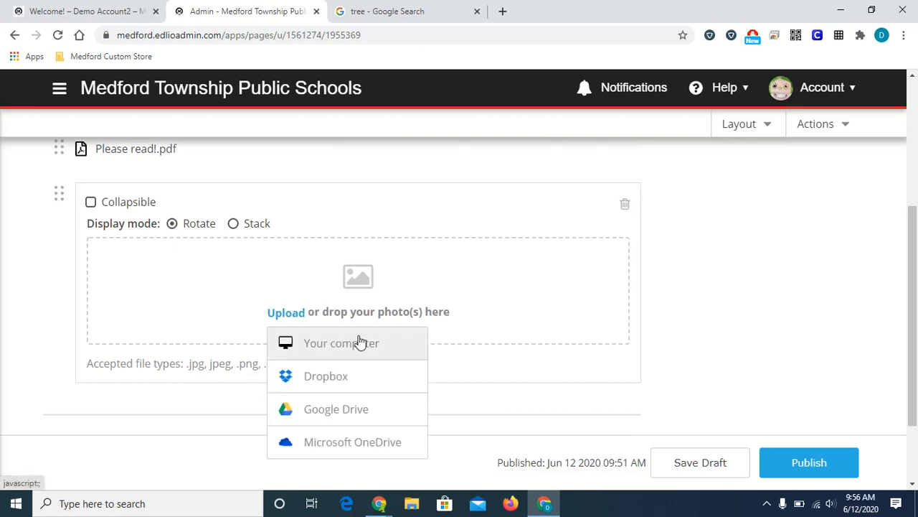
click(348, 419)
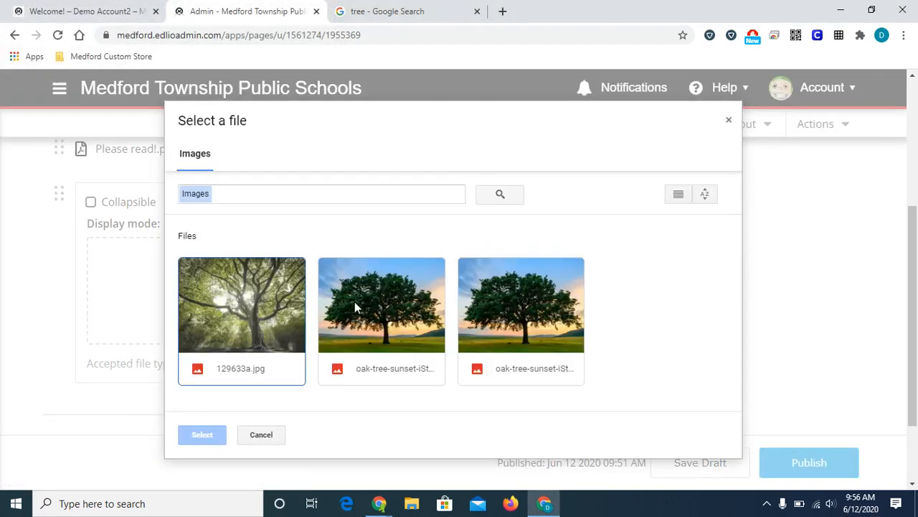
click(272, 312)
click(388, 317)
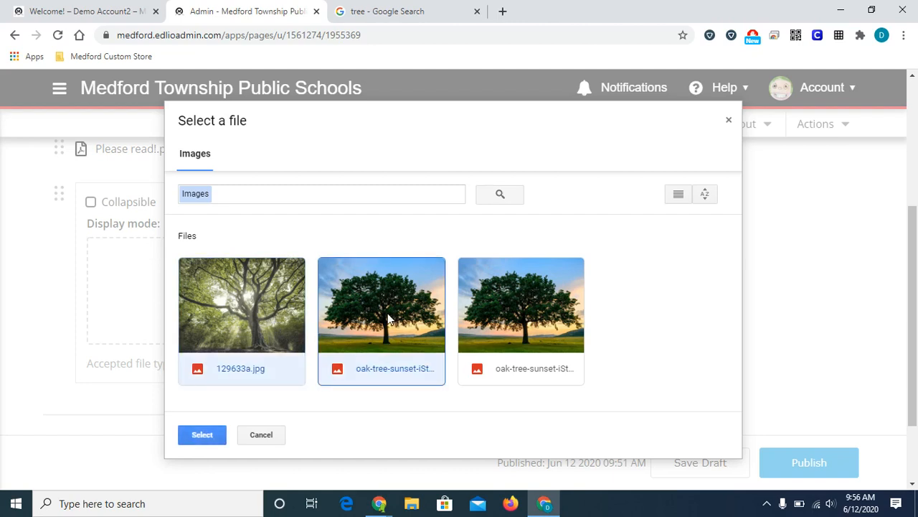
click(521, 308)
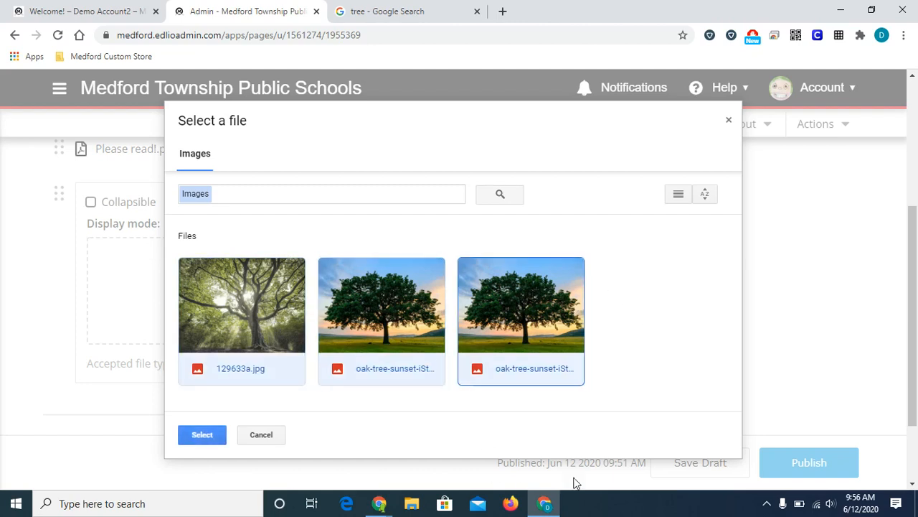
click(200, 439)
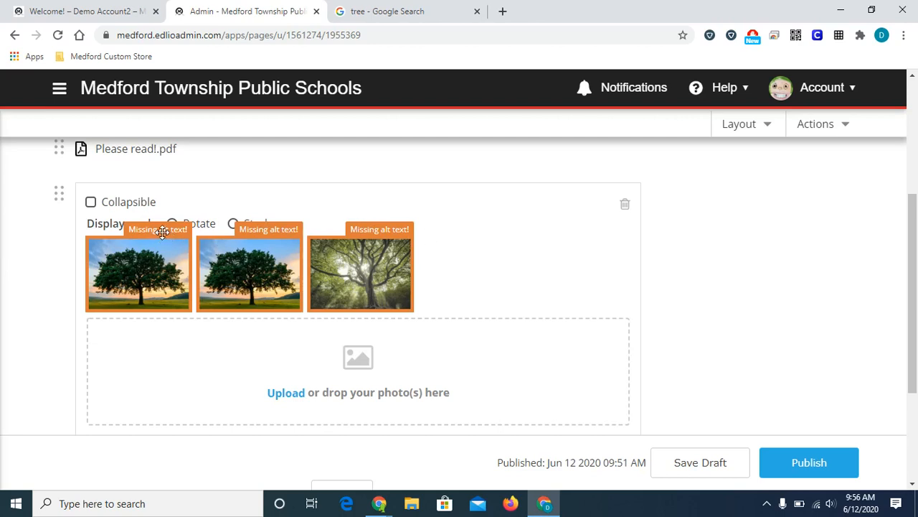
Give each of the two sunset tree photos in the Photos block the alt text "tree".
mouse_move(159, 239)
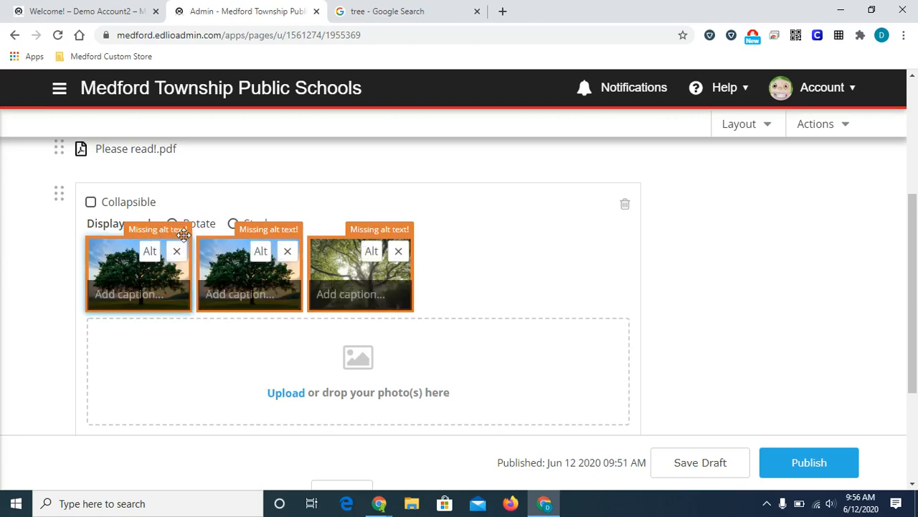
click(150, 252)
text(tree)
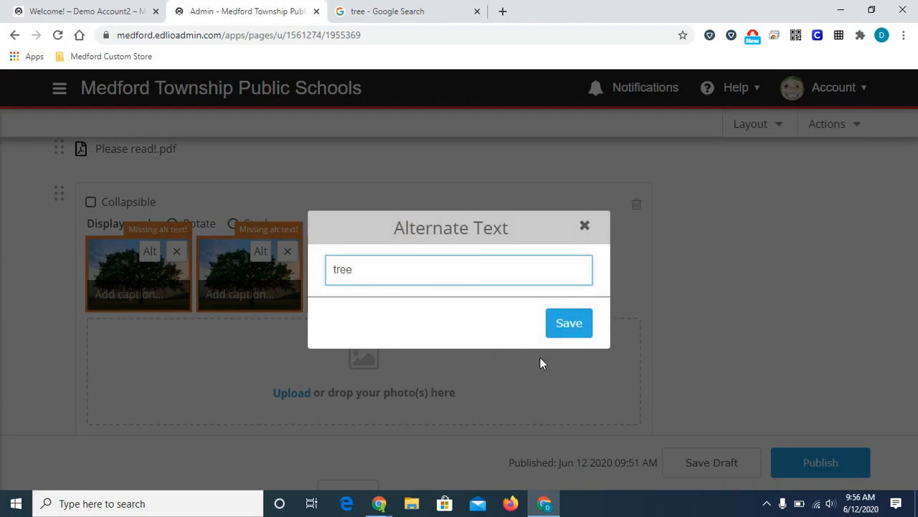
click(563, 326)
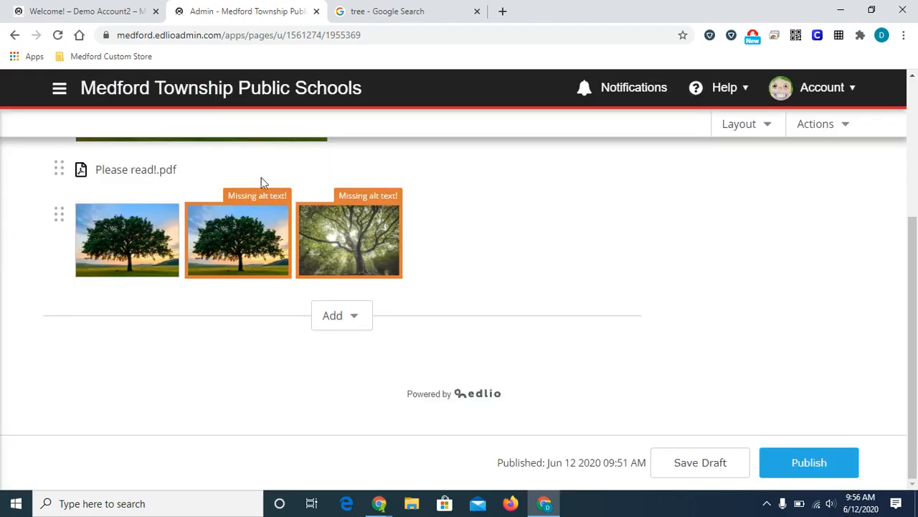
click(250, 224)
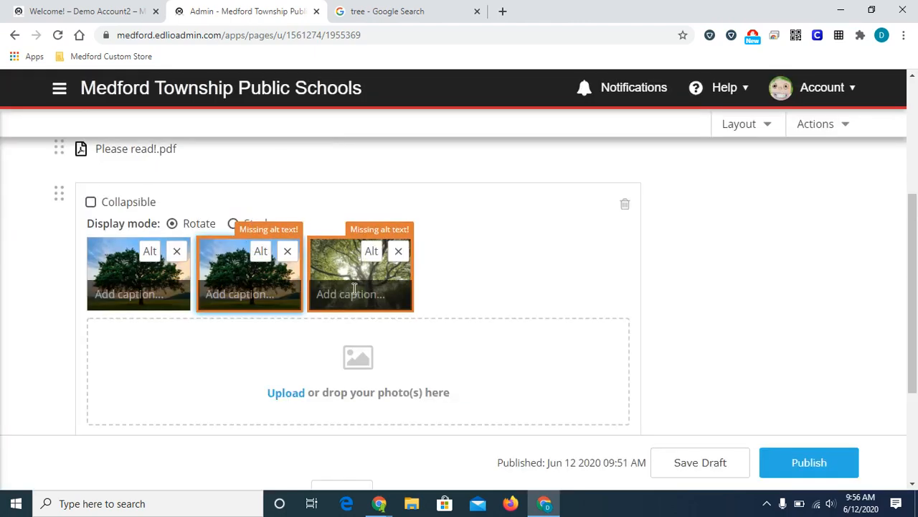
click(261, 251)
text(tree)
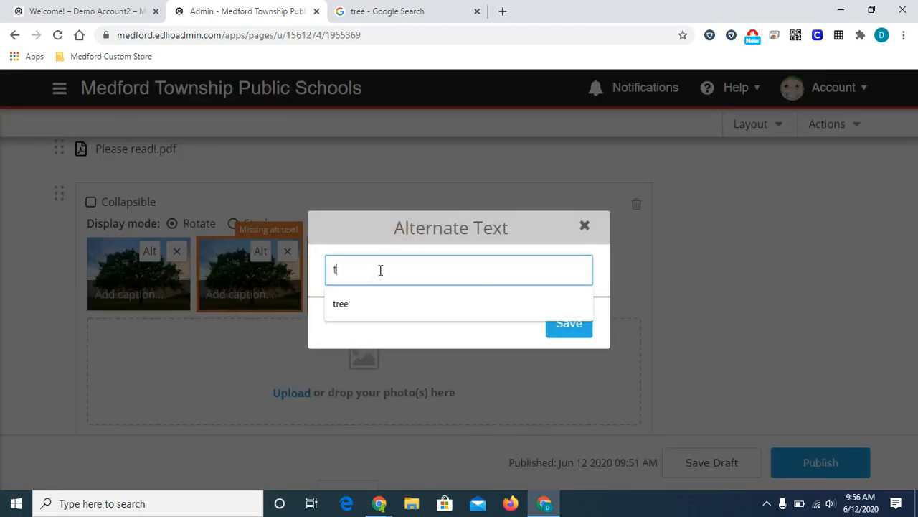
click(583, 335)
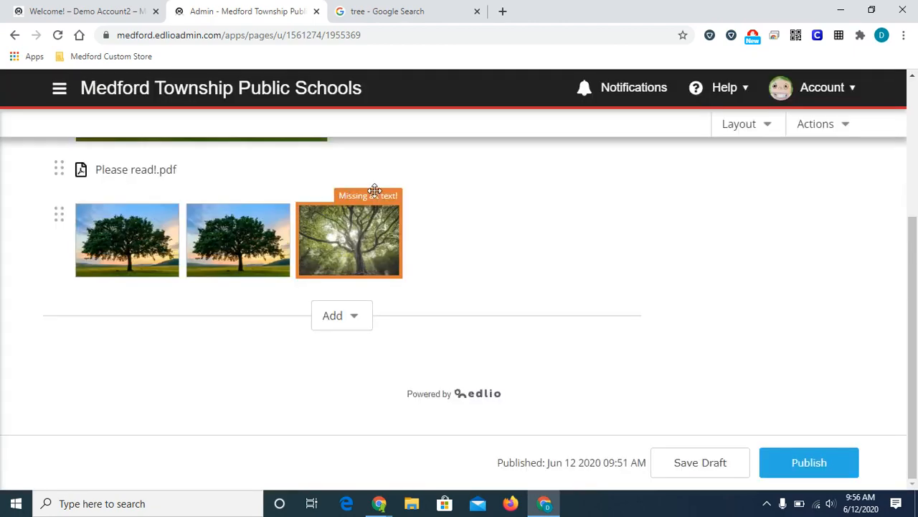
Give the third photo in the Photos block the alt text "sunlight through tree limbs".
click(363, 198)
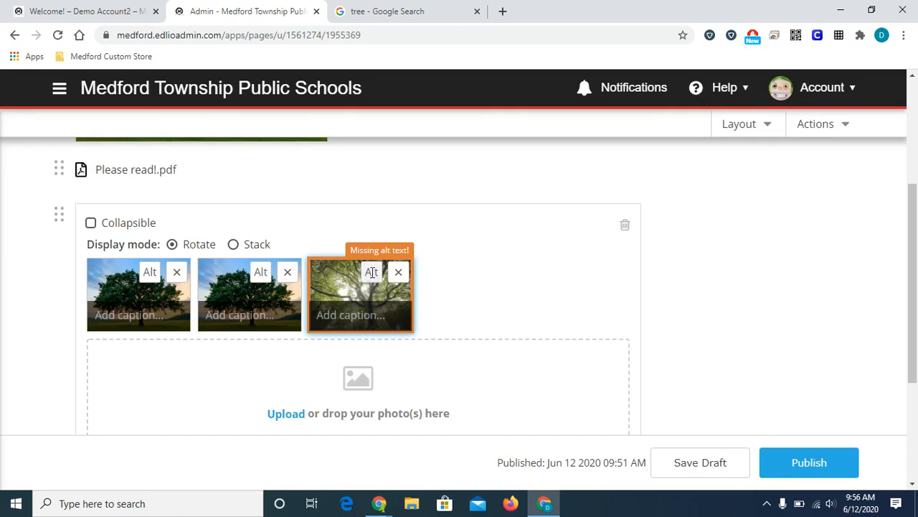
click(370, 270)
text(sunlight through tree limbs)
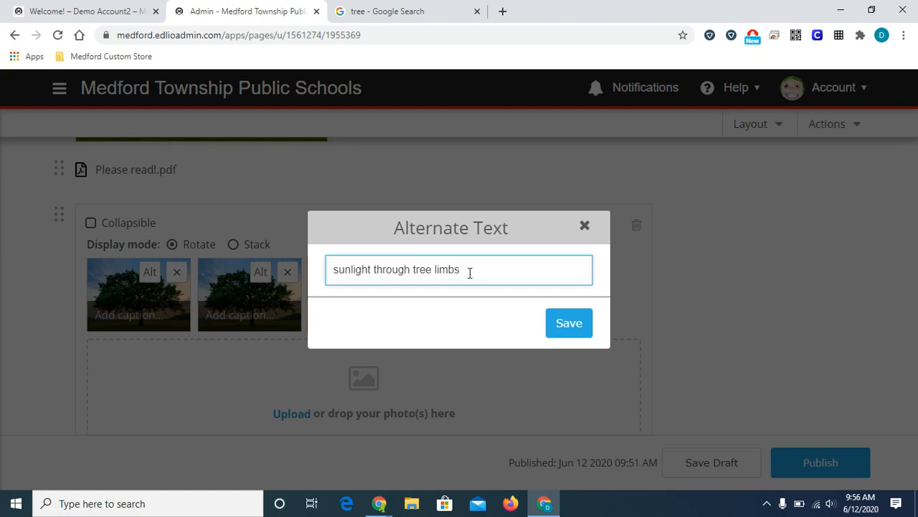
click(587, 325)
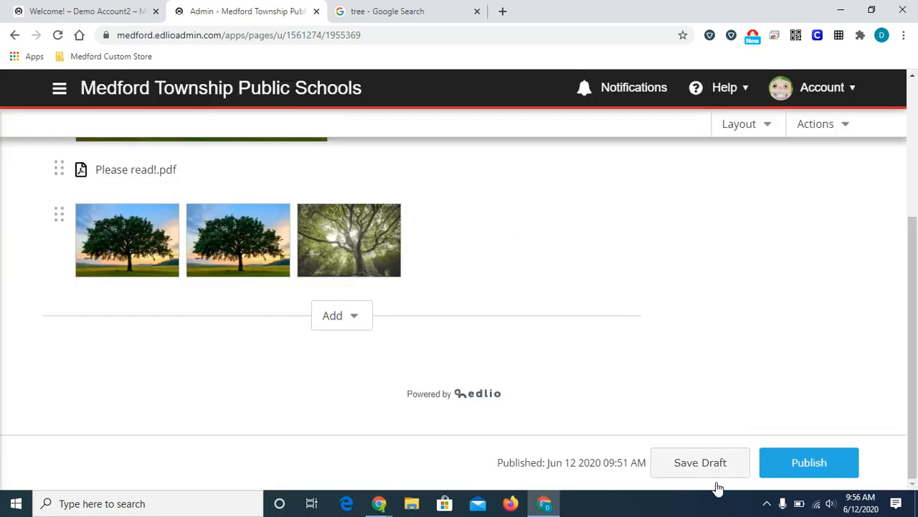
Publish the Welcome! page with its new Photos block.
click(696, 472)
click(789, 477)
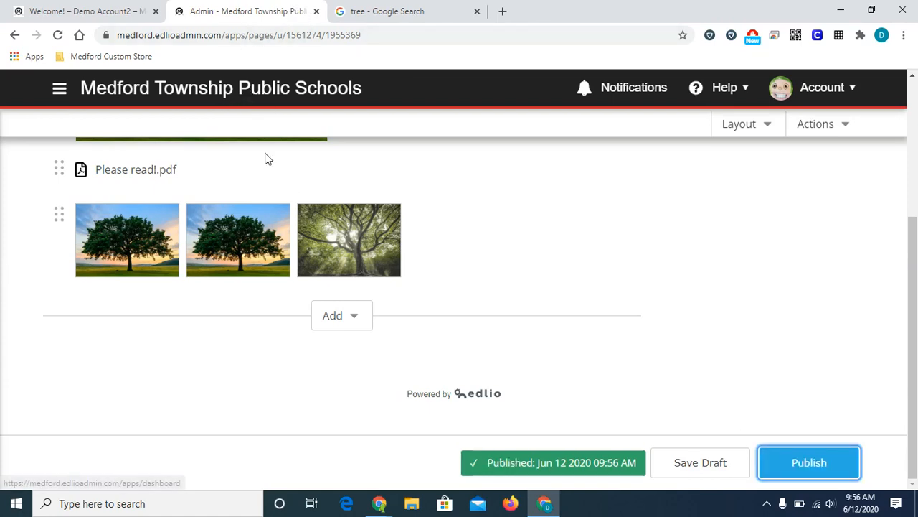
Review the live Welcome! page, examining the rotating photos, the inline tree image and the Please read! file link.
key(ctrl+1)
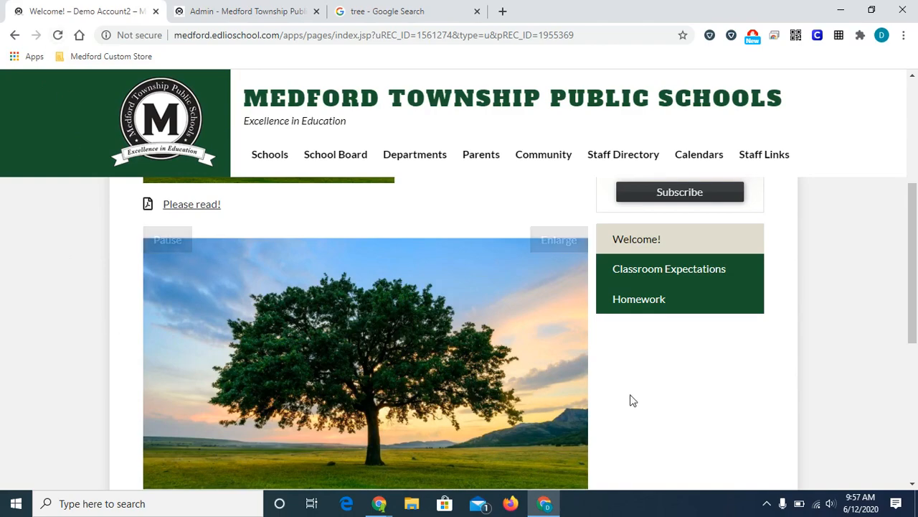
scroll(627, 379, down, 1)
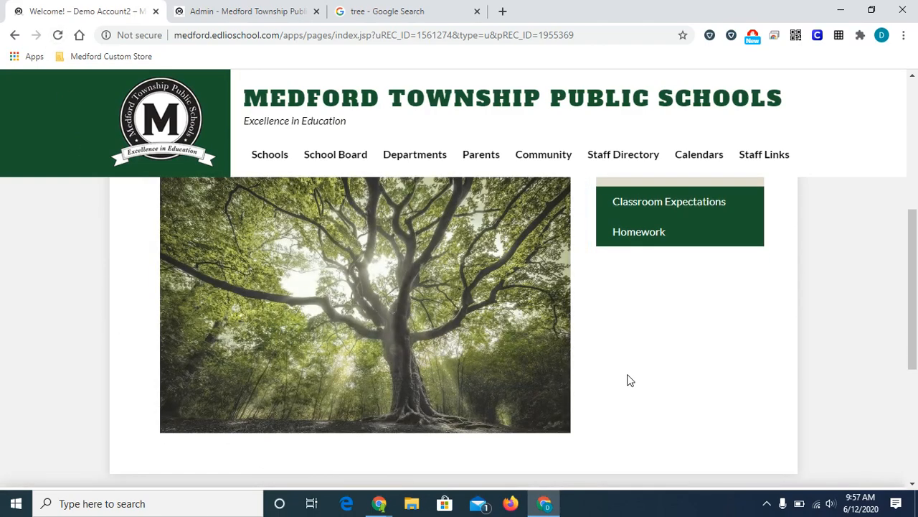
scroll(627, 379, up, 1)
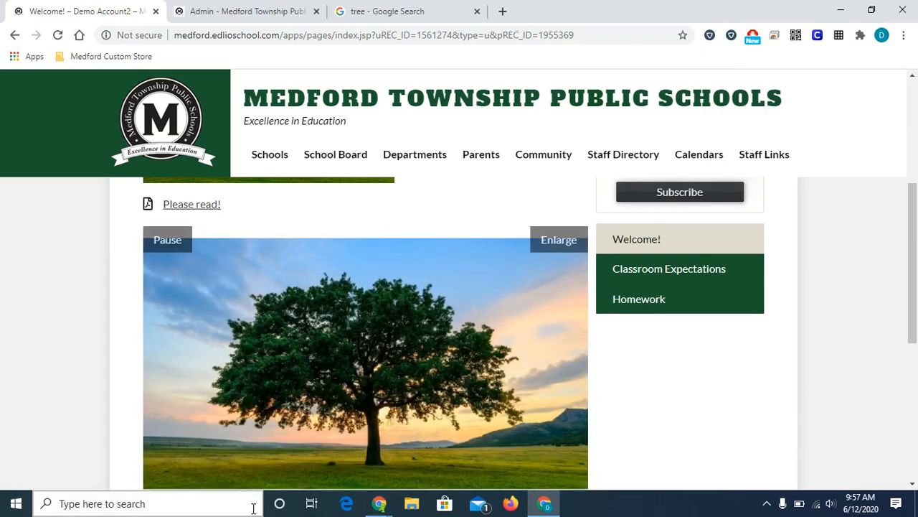
scroll(434, 435, down, 1)
scroll(588, 359, up, 1)
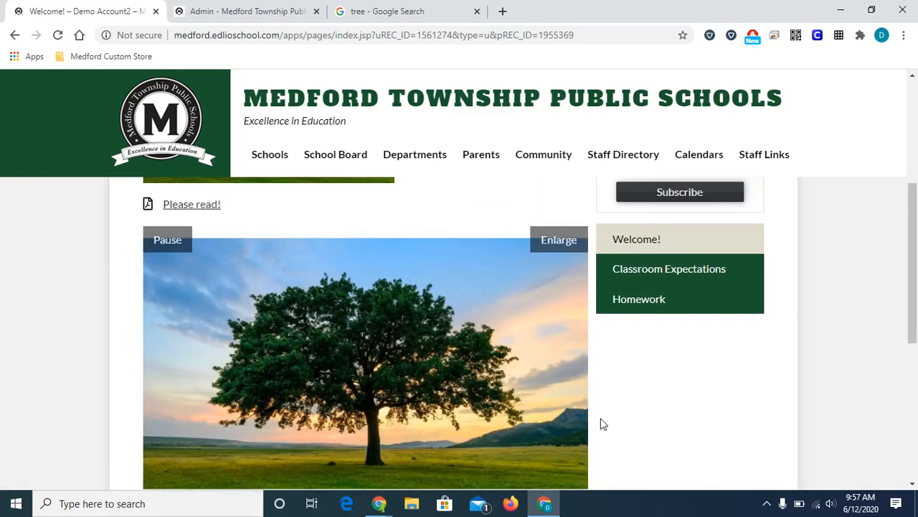
scroll(643, 412, up, 1)
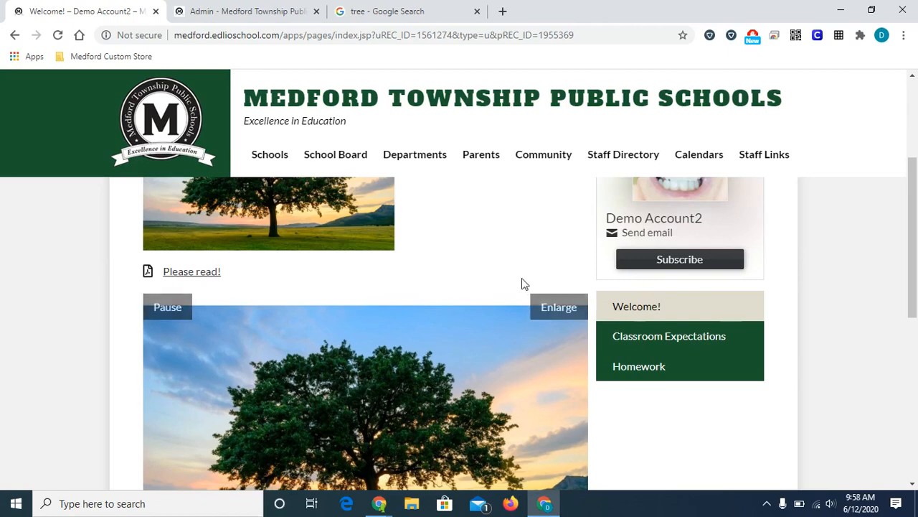
scroll(502, 262, up, 1)
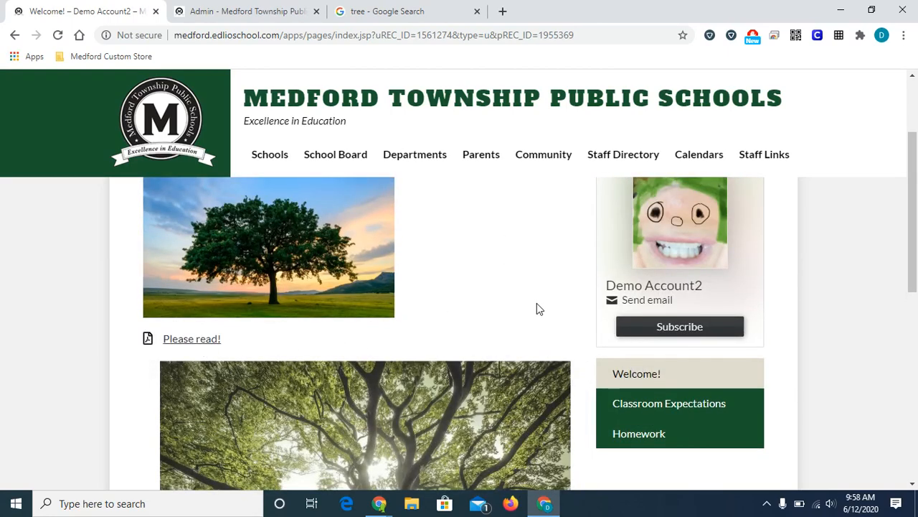
scroll(539, 308, down, 2)
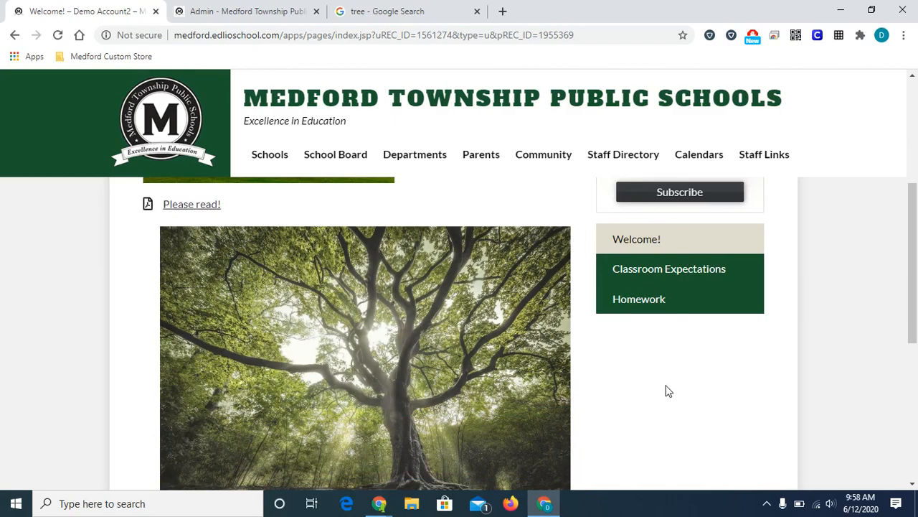